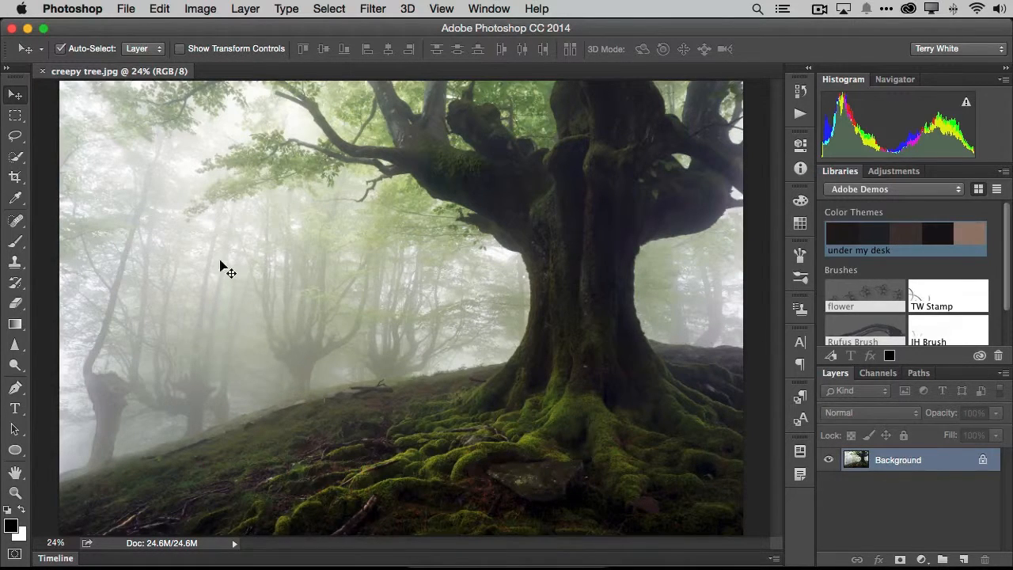
Open the recently used file pumpkin.jpg alongside the creepy tree.jpg document
{"action": "left_click", "coordinate": [125, 9]}
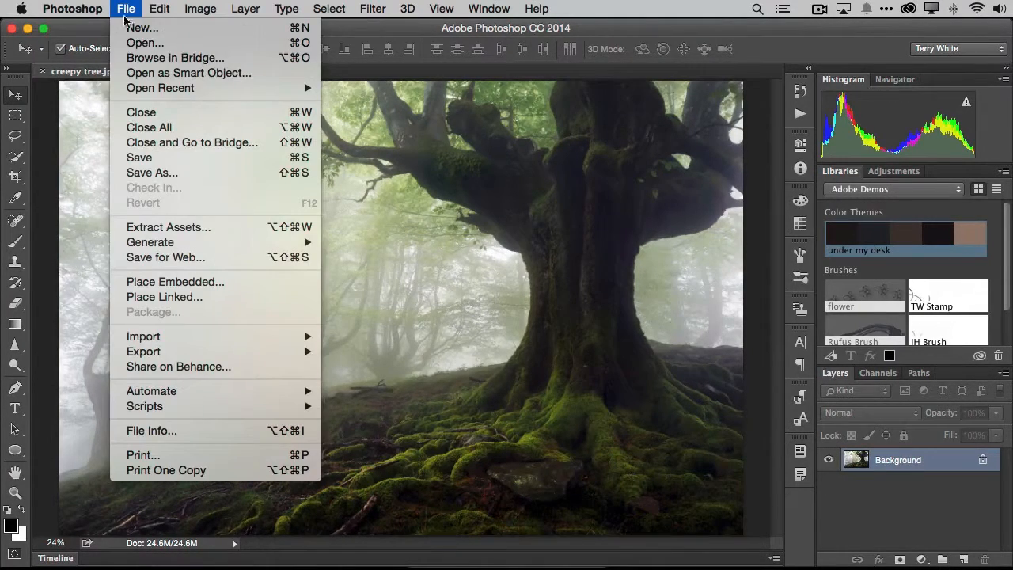
{"action": "mouse_move", "coordinate": [146, 91]}
{"action": "left_click", "coordinate": [412, 88]}
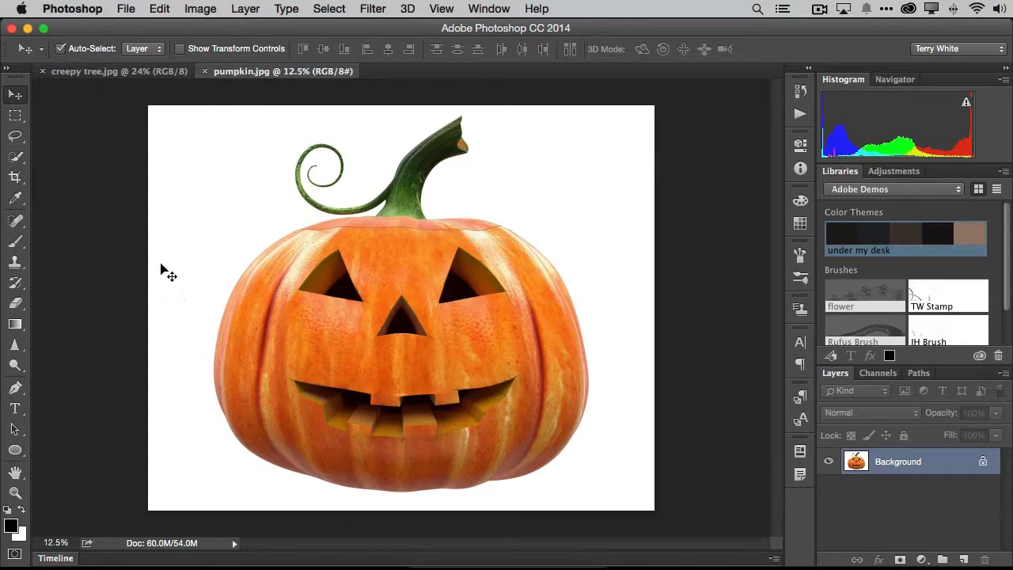
Paint a Quick Selection over the white background beside the pumpkin's stem, using a brush size of 125
{"action": "left_click", "coordinate": [16, 159]}
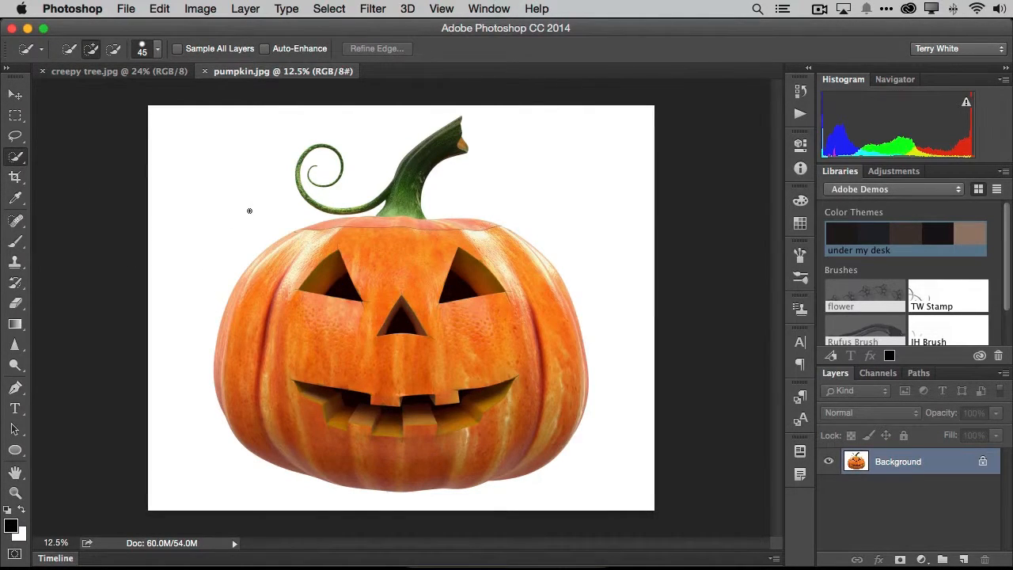
{"action": "key", "text": "bracketright"}
{"action": "key", "text": "bracketright"}
{"action": "key", "text": "bracketright"}
{"action": "key", "text": "bracketright"}
{"action": "key", "text": "bracketright"}
{"action": "key", "text": "bracketright"}
{"action": "key", "text": "bracketright"}
{"action": "key", "text": "bracketright"}
{"action": "mouse_move", "coordinate": [232, 162]}
{"action": "left_mouse_down"}
{"action": "mouse_move", "coordinate": [207, 203]}
{"action": "mouse_move", "coordinate": [207, 239]}
{"action": "mouse_move", "coordinate": [219, 200]}
{"action": "left_mouse_up"}
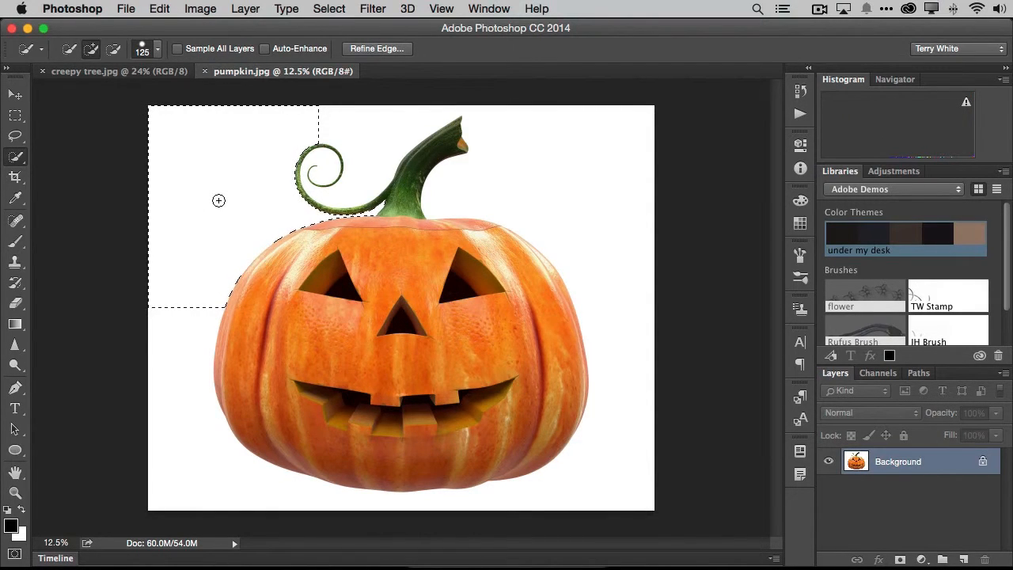
Grow the selection across the rest of the white background and invert it so that the pumpkin is selected
{"action": "left_click", "coordinate": [329, 9]}
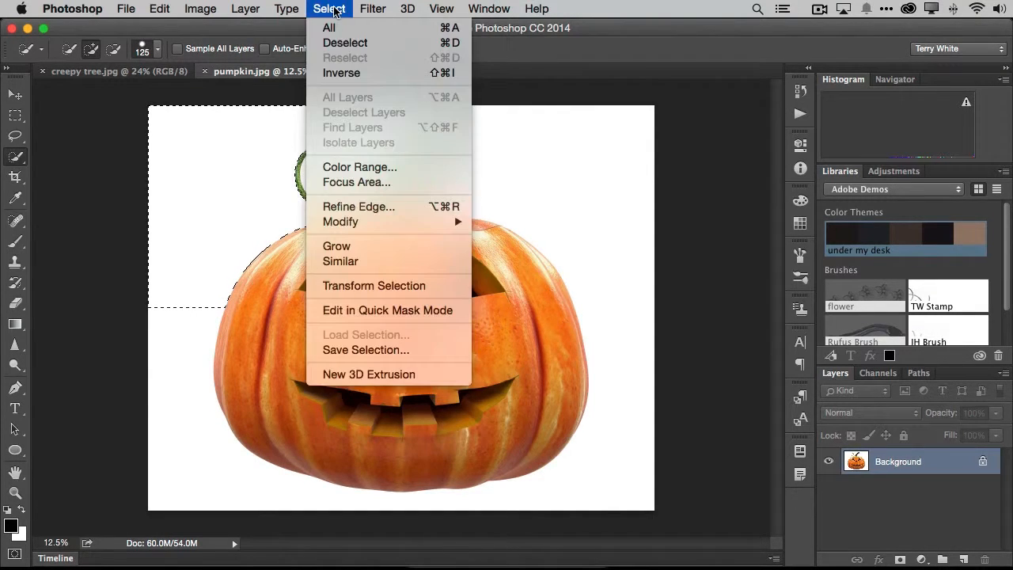
{"action": "left_click", "coordinate": [381, 246]}
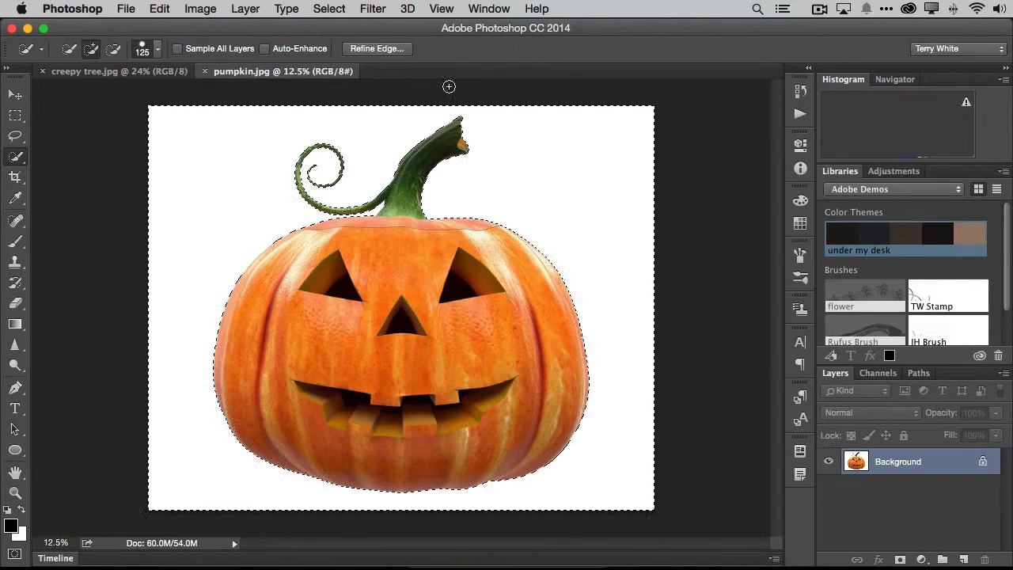
{"action": "left_click", "coordinate": [329, 10]}
{"action": "left_click", "coordinate": [334, 74]}
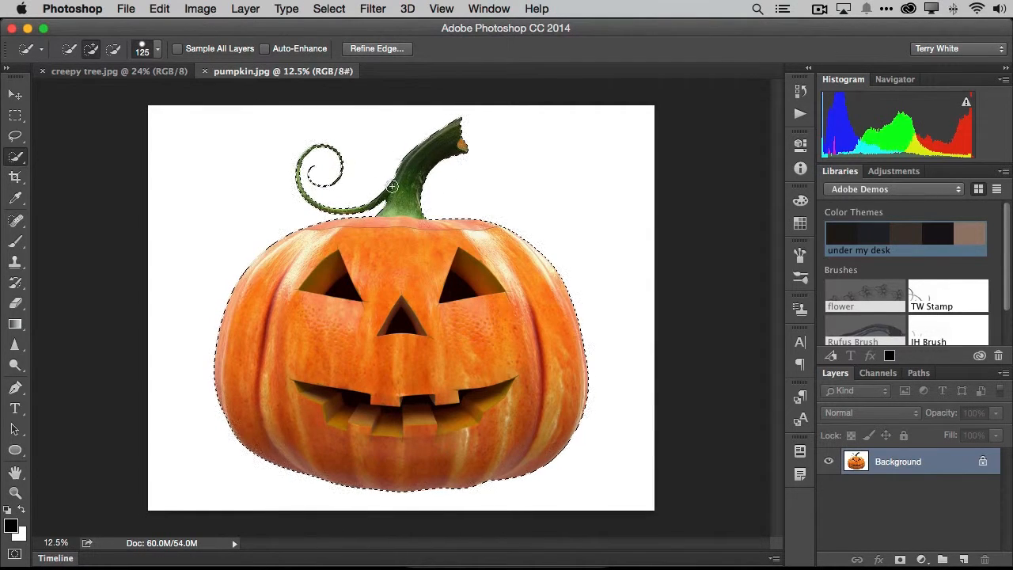
Move the selected pumpkin into the creepy tree.jpg document as a new layer
{"action": "left_click", "coordinate": [14, 95]}
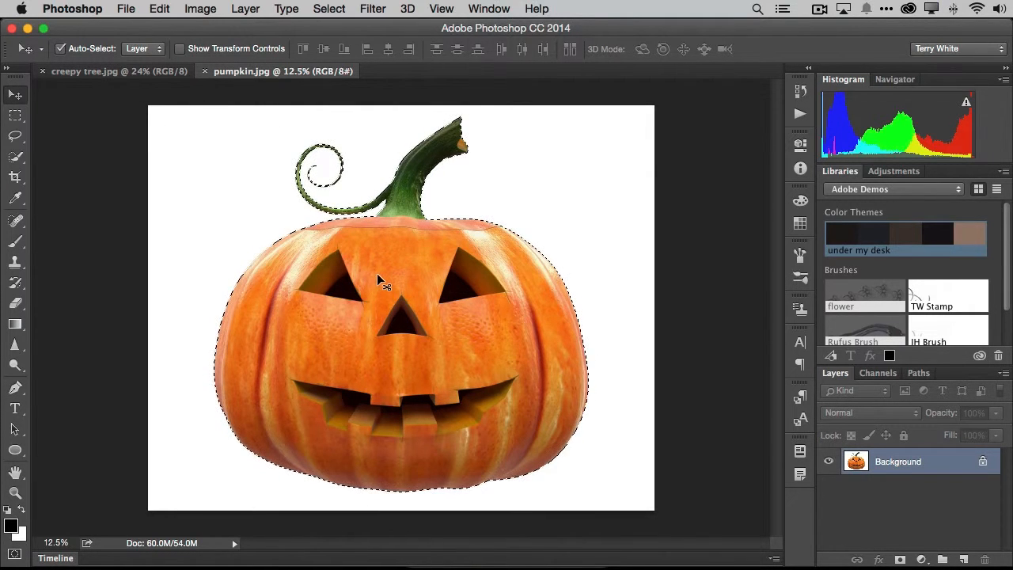
{"action": "left_click_drag", "start_coordinate": [395, 286], "coordinate": [154, 76]}
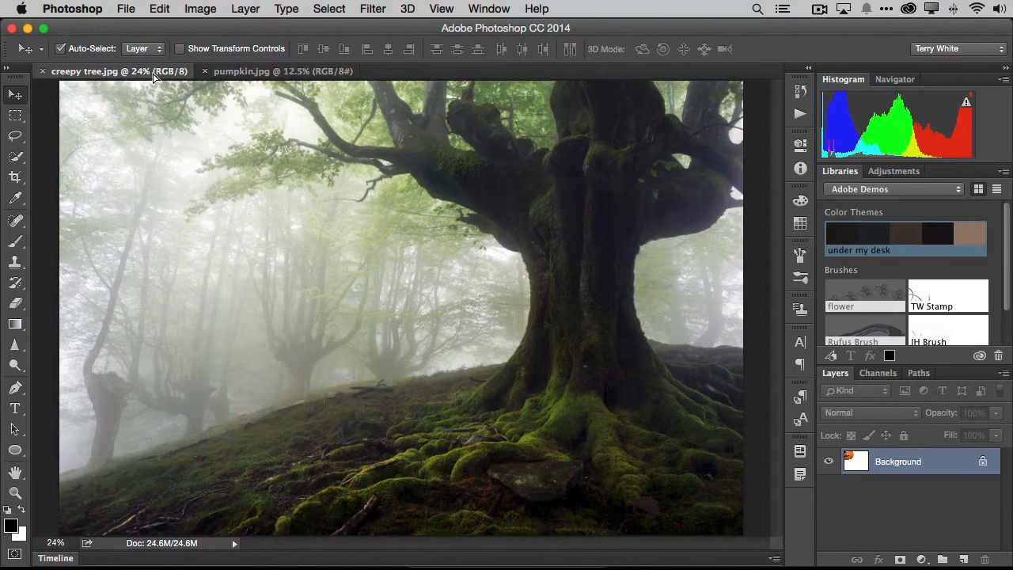
{"action": "left_click_drag", "start_coordinate": [154, 76], "coordinate": [373, 338]}
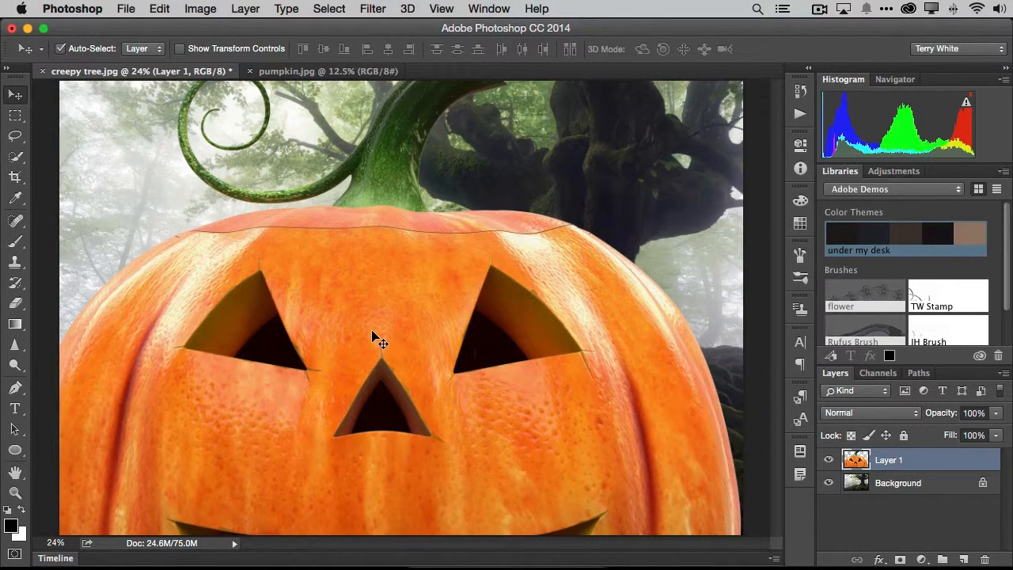
Free-transform the pumpkin layer down to about 42% and place it in the lower left corner of the forest scene
{"action": "key", "text": "super"}
{"action": "key", "text": "super+t"}
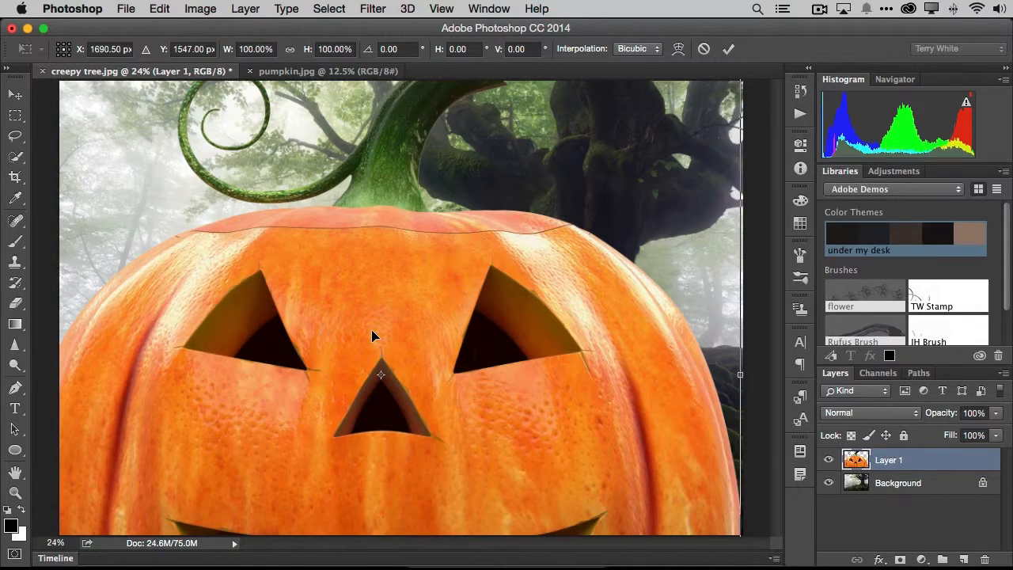
{"action": "left_click_drag", "start_coordinate": [484, 273], "coordinate": [475, 314]}
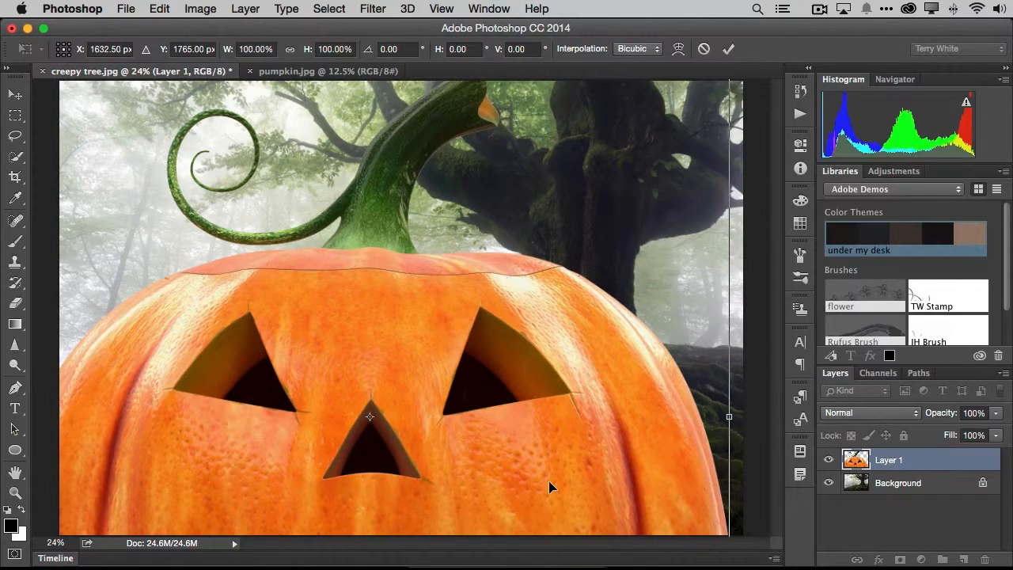
{"action": "key", "text": "super+0"}
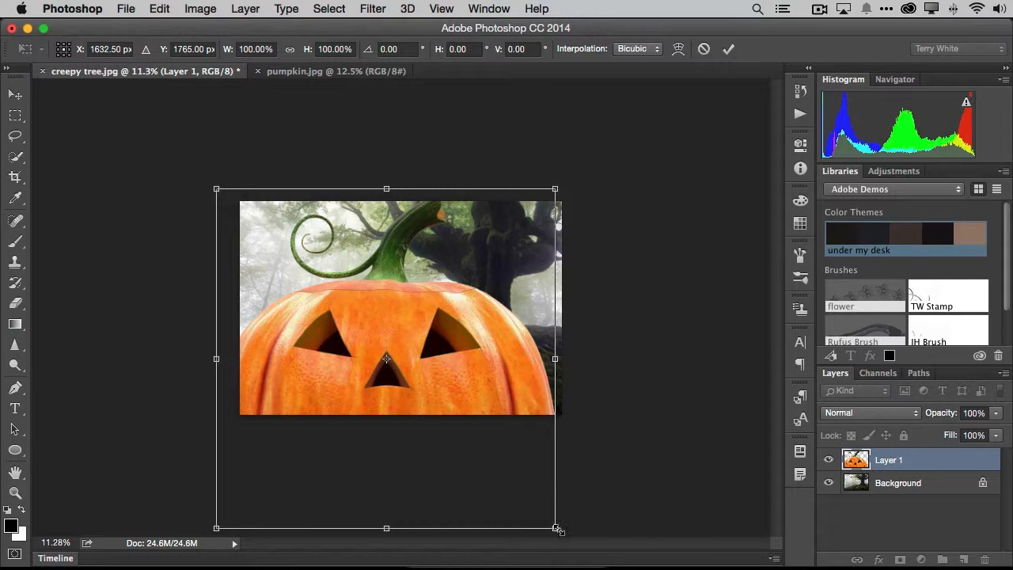
{"action": "left_click_drag", "start_coordinate": [556, 529], "coordinate": [448, 416]}
{"action": "left_click_drag", "start_coordinate": [444, 188], "coordinate": [366, 265]}
{"action": "left_click_drag", "start_coordinate": [336, 351], "coordinate": [359, 351]}
{"action": "left_click_drag", "start_coordinate": [391, 266], "coordinate": [383, 273]}
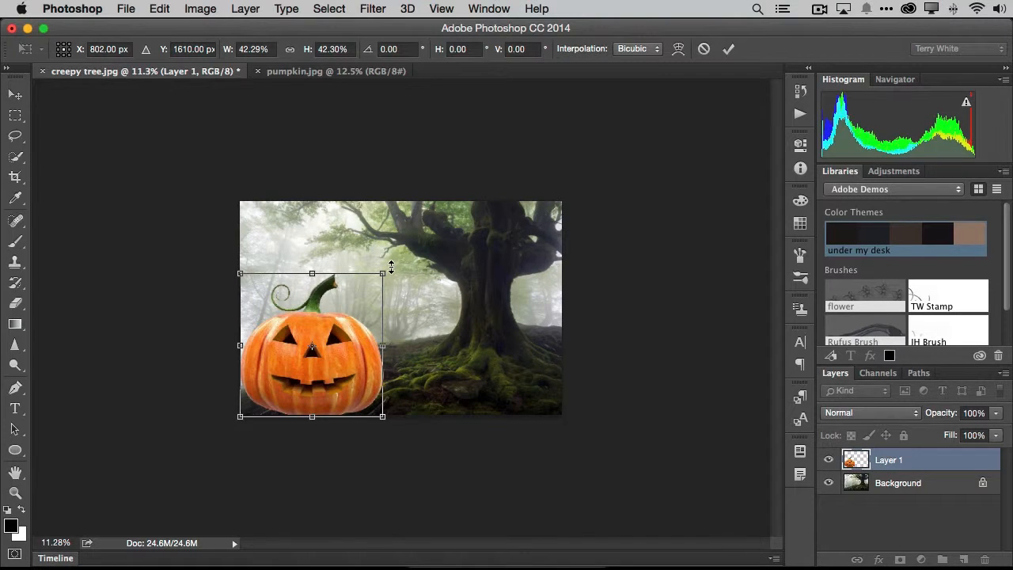
Rotate the pumpkin to about -2.6°, apply the transform and shift it so it sits fully inside the left edge of the image
{"action": "left_click_drag", "start_coordinate": [394, 262], "coordinate": [390, 258]}
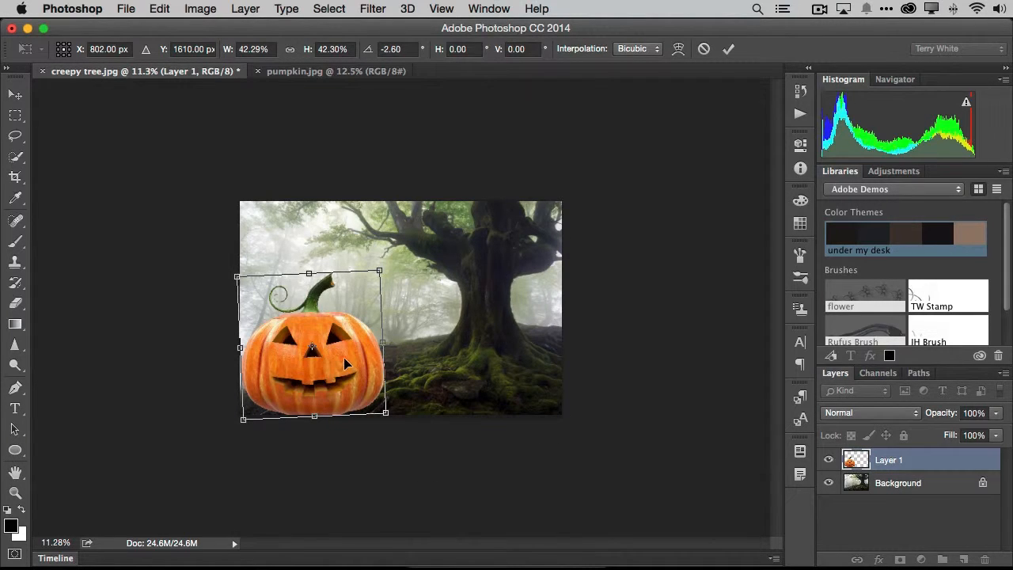
{"action": "left_click_drag", "start_coordinate": [341, 365], "coordinate": [338, 367]}
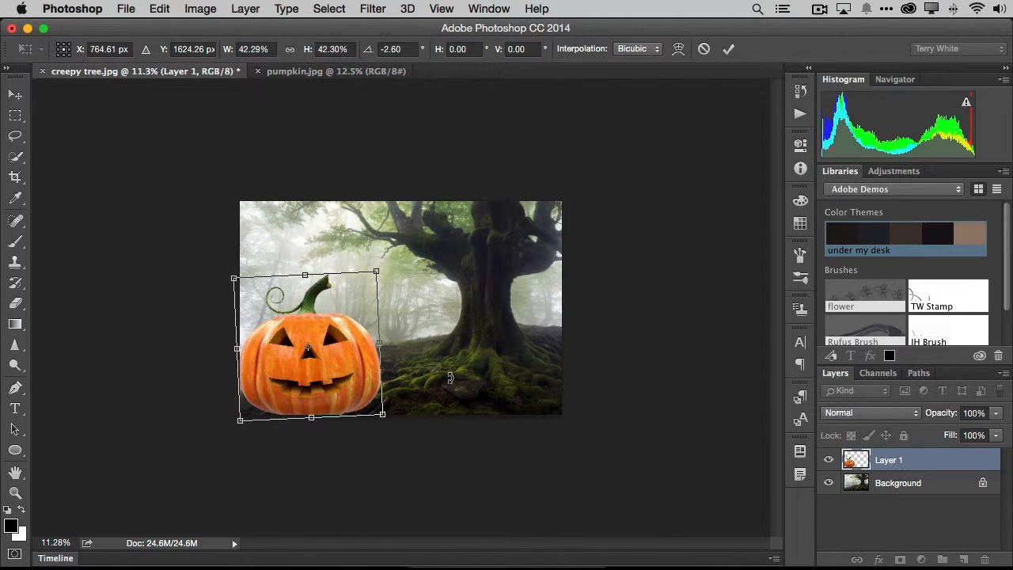
{"action": "key", "text": "super+0"}
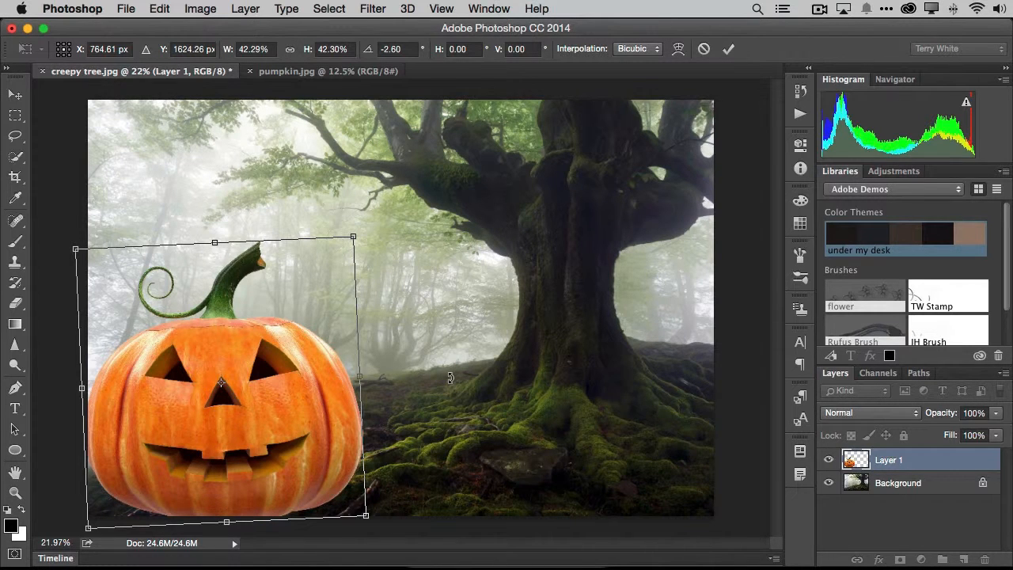
{"action": "key", "text": "Return"}
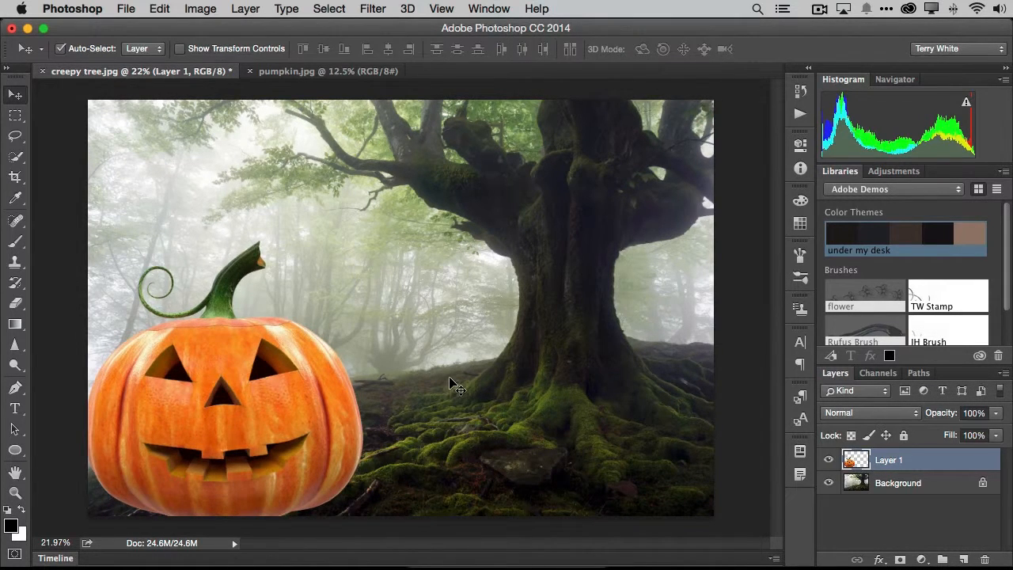
{"action": "left_click_drag", "start_coordinate": [295, 398], "coordinate": [308, 398]}
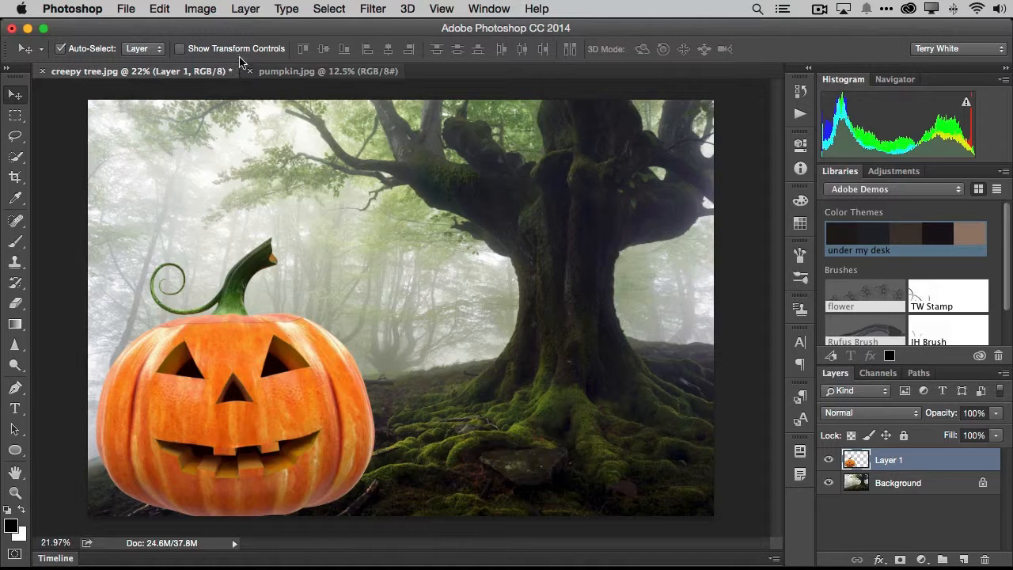
Remove the white matte from the edges of the pumpkin layer
{"action": "left_click", "coordinate": [239, 11]}
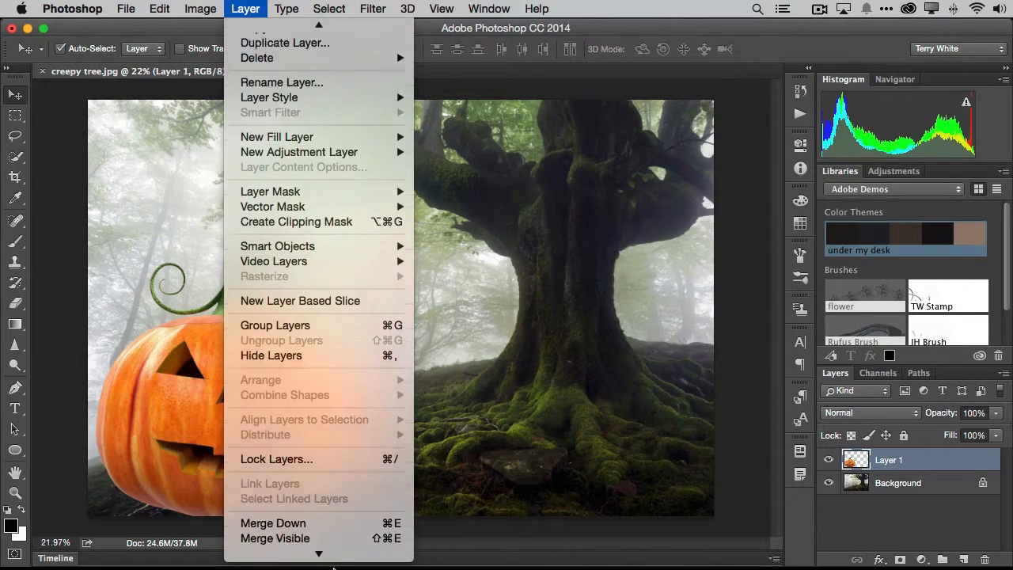
{"action": "mouse_move", "coordinate": [323, 549]}
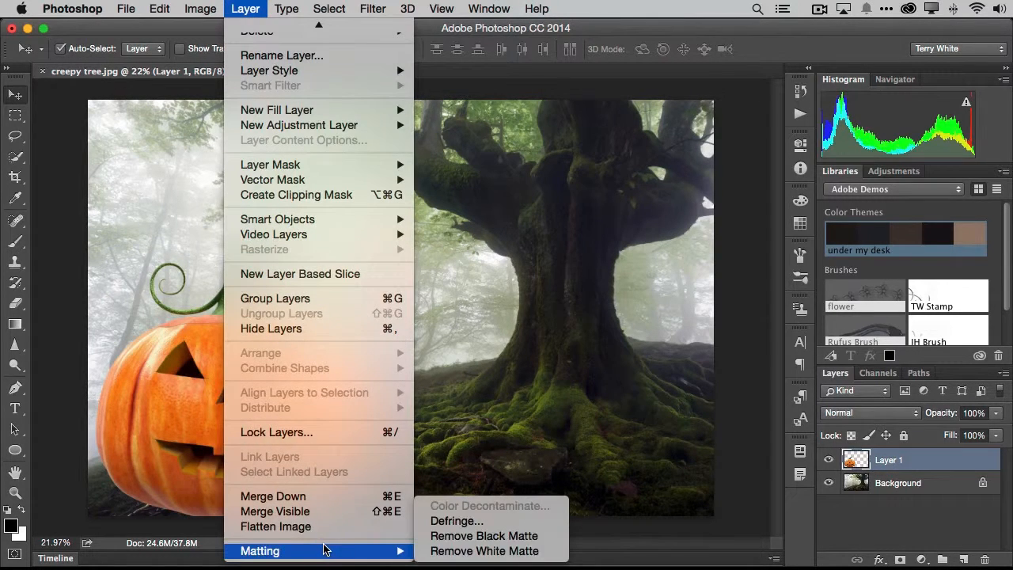
{"action": "left_click", "coordinate": [455, 550]}
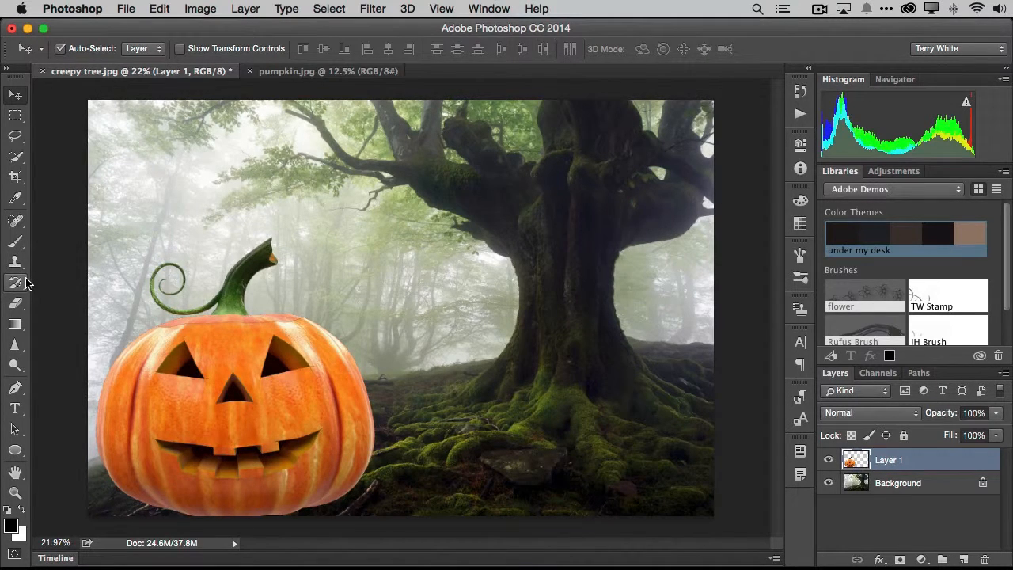
Darken the lower edge of the pumpkin with the Burn tool, using Midtones range and 50% exposure
{"action": "left_click", "coordinate": [15, 365]}
{"action": "left_click", "coordinate": [79, 376]}
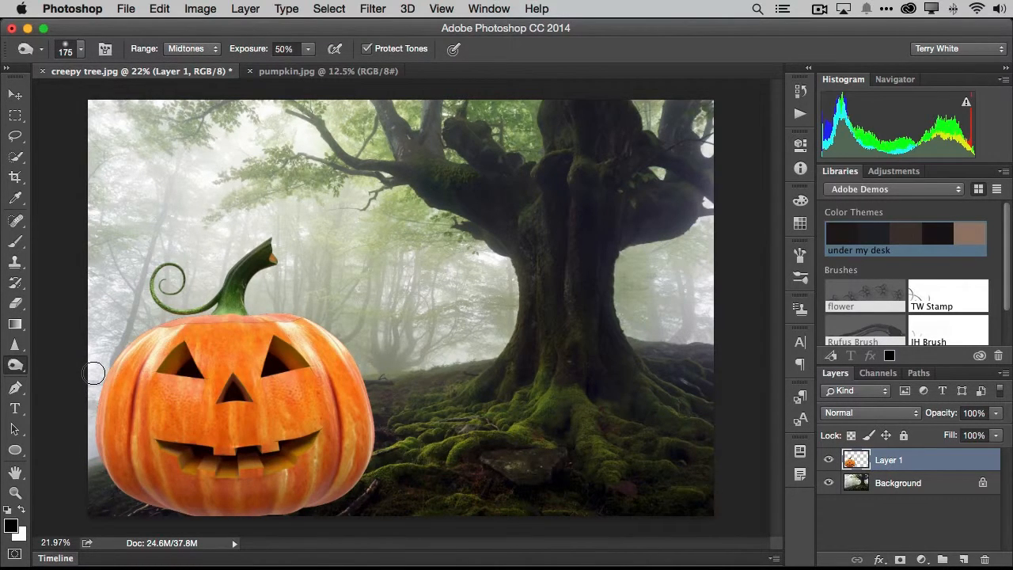
{"action": "mouse_move", "coordinate": [316, 493]}
{"action": "left_mouse_down"}
{"action": "mouse_move", "coordinate": [346, 479]}
{"action": "mouse_move", "coordinate": [267, 514]}
{"action": "mouse_move", "coordinate": [211, 514]}
{"action": "mouse_move", "coordinate": [224, 517]}
{"action": "mouse_move", "coordinate": [133, 489]}
{"action": "mouse_move", "coordinate": [191, 510]}
{"action": "mouse_move", "coordinate": [140, 505]}
{"action": "mouse_move", "coordinate": [183, 517]}
{"action": "mouse_move", "coordinate": [293, 507]}
{"action": "mouse_move", "coordinate": [296, 518]}
{"action": "mouse_move", "coordinate": [362, 471]}
{"action": "mouse_move", "coordinate": [366, 451]}
{"action": "mouse_move", "coordinate": [322, 492]}
{"action": "mouse_move", "coordinate": [253, 505]}
{"action": "mouse_move", "coordinate": [177, 507]}
{"action": "mouse_move", "coordinate": [109, 475]}
{"action": "mouse_move", "coordinate": [156, 504]}
{"action": "mouse_move", "coordinate": [210, 513]}
{"action": "mouse_move", "coordinate": [335, 494]}
{"action": "mouse_move", "coordinate": [344, 485]}
{"action": "mouse_move", "coordinate": [294, 495]}
{"action": "mouse_move", "coordinate": [286, 476]}
{"action": "mouse_move", "coordinate": [290, 485]}
{"action": "mouse_move", "coordinate": [355, 465]}
{"action": "mouse_move", "coordinate": [367, 447]}
{"action": "mouse_move", "coordinate": [366, 404]}
{"action": "mouse_move", "coordinate": [319, 334]}
{"action": "mouse_move", "coordinate": [303, 344]}
{"action": "mouse_move", "coordinate": [293, 326]}
{"action": "mouse_move", "coordinate": [181, 340]}
{"action": "mouse_move", "coordinate": [158, 354]}
{"action": "mouse_move", "coordinate": [155, 335]}
{"action": "mouse_move", "coordinate": [136, 395]}
{"action": "mouse_move", "coordinate": [118, 369]}
{"action": "mouse_move", "coordinate": [133, 393]}
{"action": "mouse_move", "coordinate": [340, 490]}
{"action": "mouse_move", "coordinate": [205, 512]}
{"action": "mouse_move", "coordinate": [172, 499]}
{"action": "mouse_move", "coordinate": [317, 513]}
{"action": "mouse_move", "coordinate": [214, 514]}
{"action": "mouse_move", "coordinate": [147, 495]}
{"action": "mouse_move", "coordinate": [298, 504]}
{"action": "mouse_move", "coordinate": [334, 495]}
{"action": "left_mouse_up"}
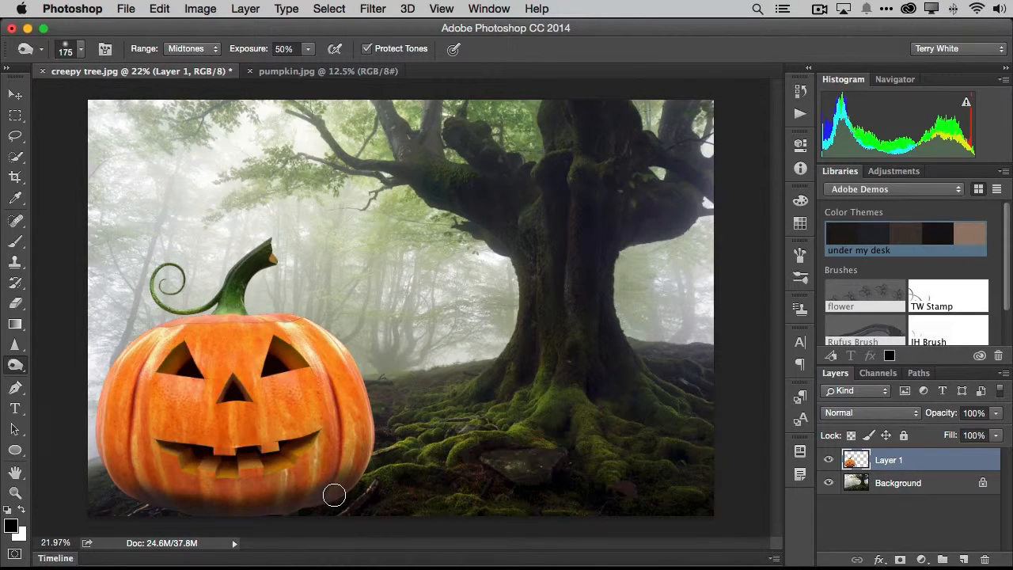
Rename the pumpkin's layer to "Pumpkin"
{"action": "double_click", "coordinate": [892, 461]}
{"action": "type", "text": "Pumpkin"}
{"action": "key", "text": "Return"}
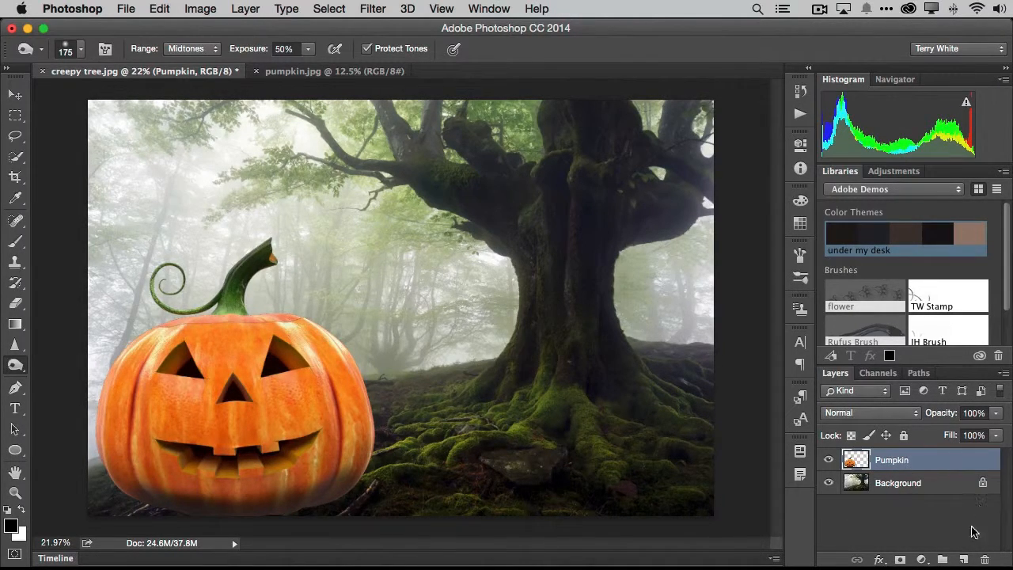
Add an empty layer named "New Tree" and place it between the Pumpkin layer and the Background
{"action": "left_click", "coordinate": [964, 560]}
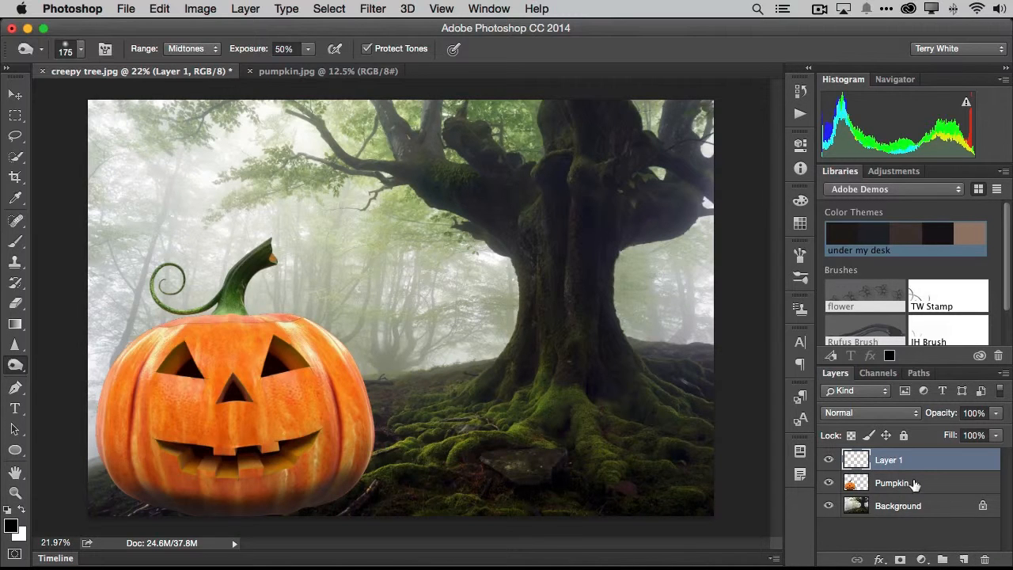
{"action": "double_click", "coordinate": [893, 462]}
{"action": "type", "text": "New Tree"}
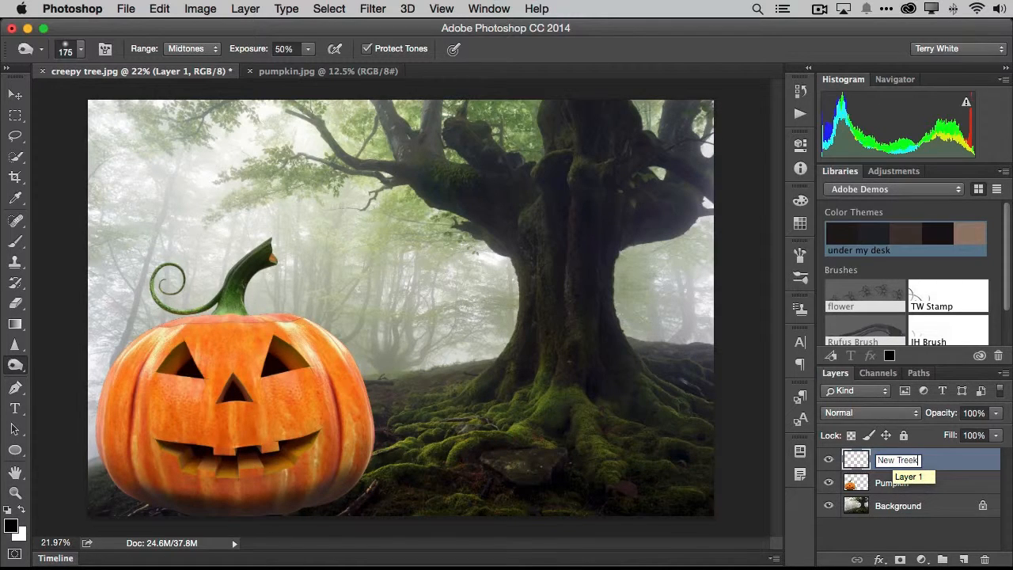
{"action": "key", "text": "Return"}
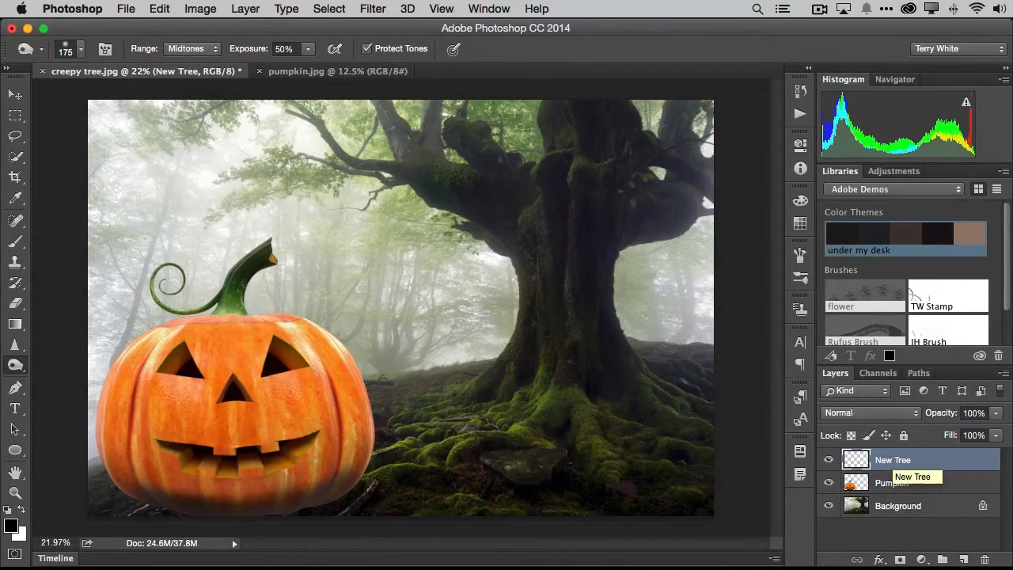
{"action": "left_click_drag", "start_coordinate": [934, 467], "coordinate": [938, 500]}
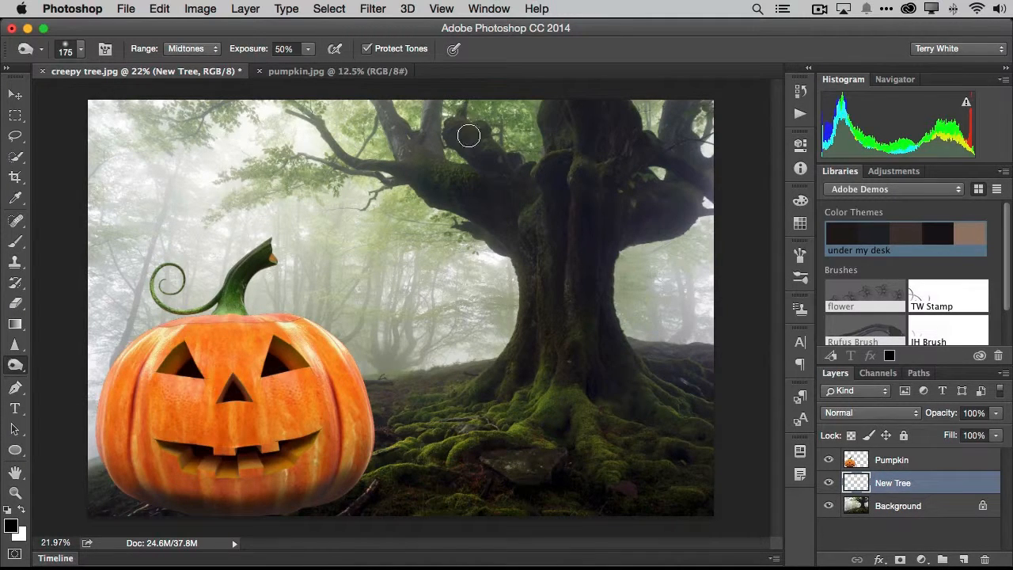
Start the Tree render filter on the New Tree layer and load its Default preset
{"action": "left_click", "coordinate": [375, 10]}
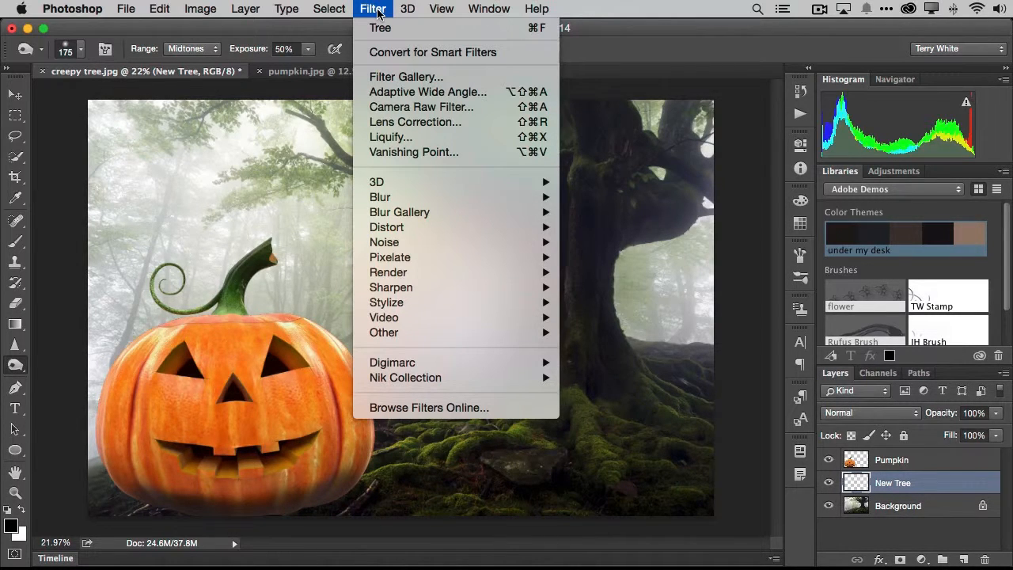
{"action": "mouse_move", "coordinate": [436, 275]}
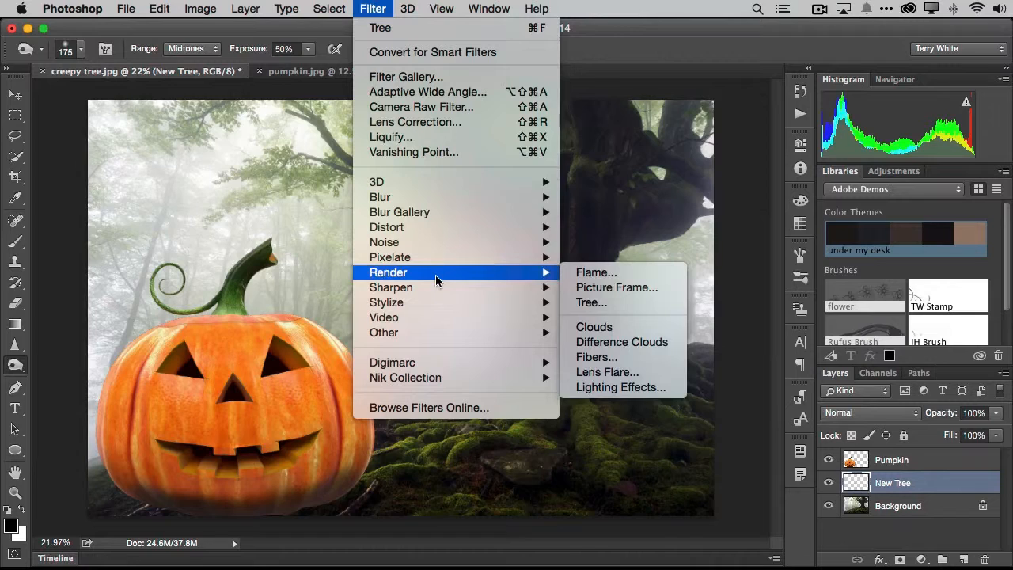
{"action": "left_click", "coordinate": [602, 303]}
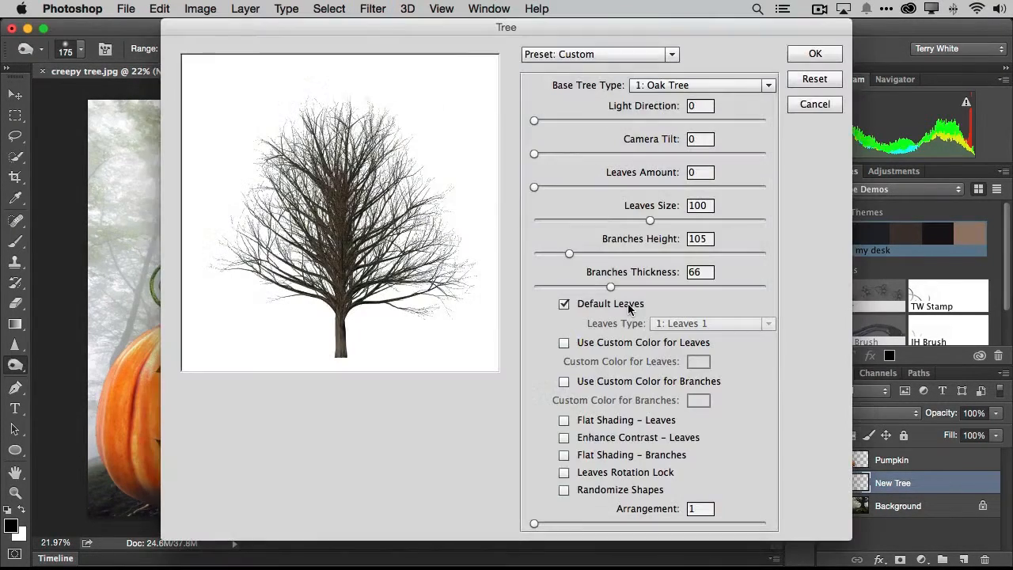
{"action": "left_click", "coordinate": [621, 55]}
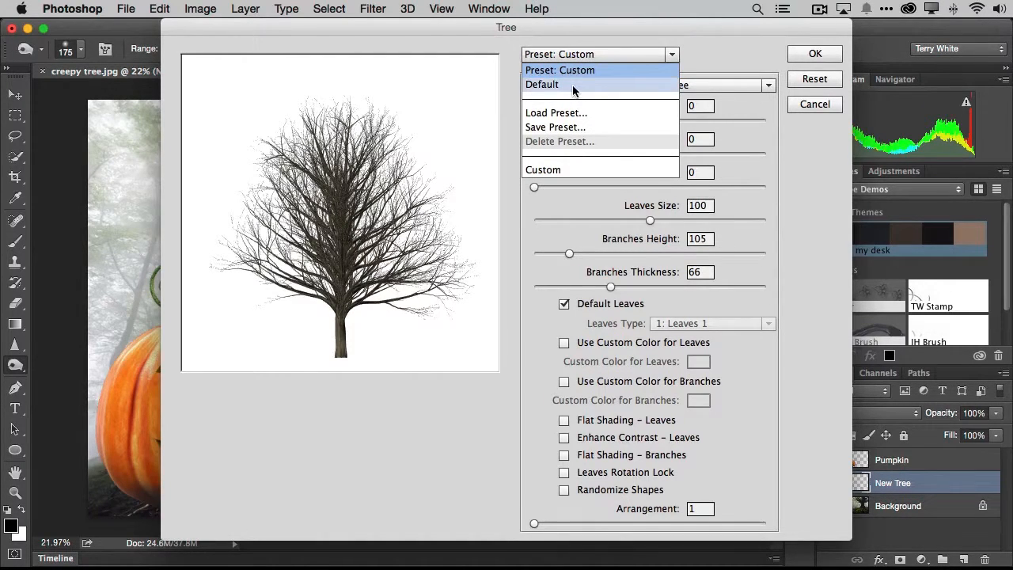
{"action": "left_click", "coordinate": [573, 84]}
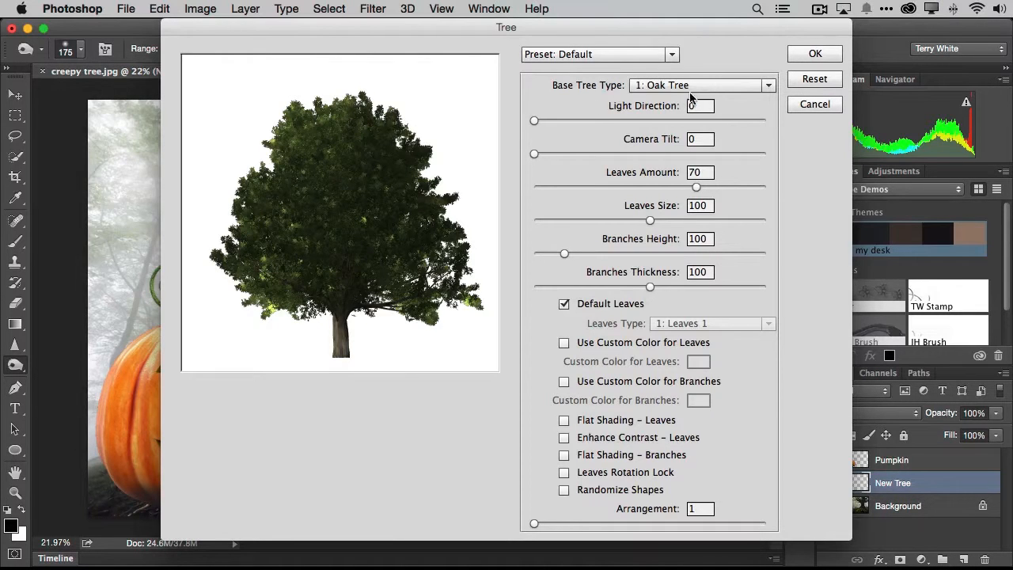
Browse the base tree types, keep the Oak Tree, and set Leaves Amount to 0 for a bare tree
{"action": "left_click", "coordinate": [706, 88]}
{"action": "scroll", "coordinate": [708, 198], "scroll_direction": "down", "scroll_amount": 5}
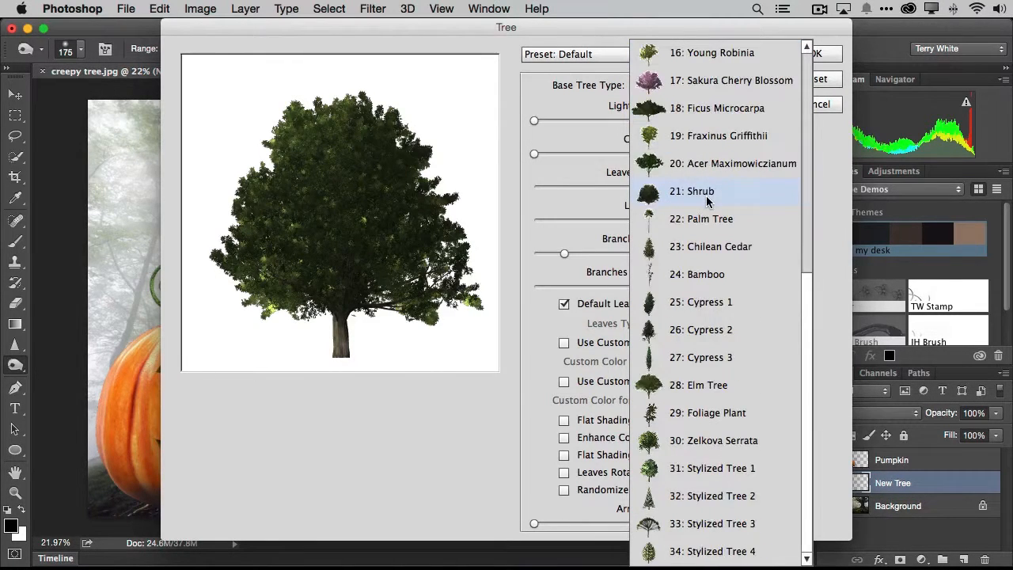
{"action": "scroll", "coordinate": [713, 190], "scroll_direction": "up", "scroll_amount": 5}
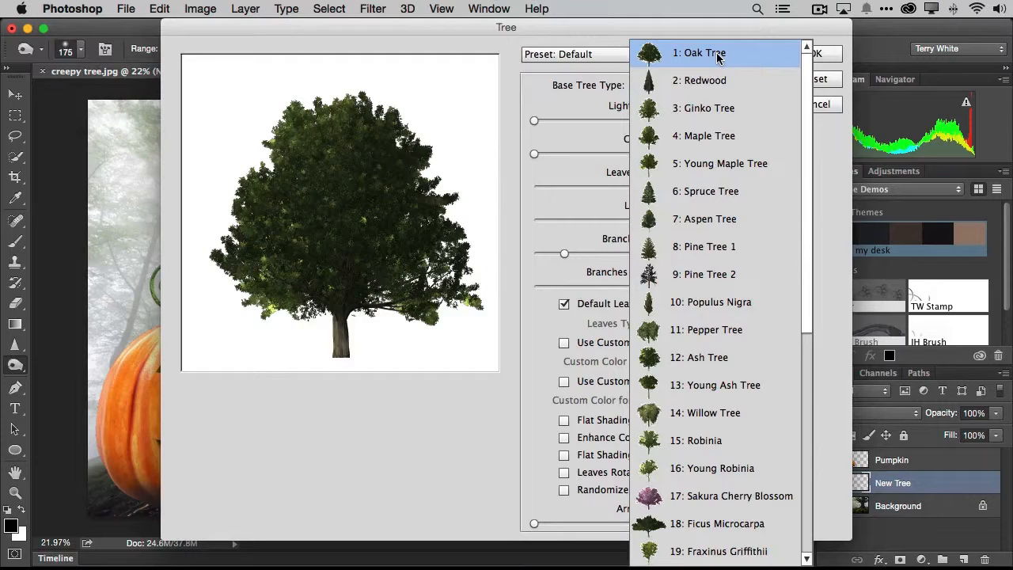
{"action": "left_click", "coordinate": [589, 35]}
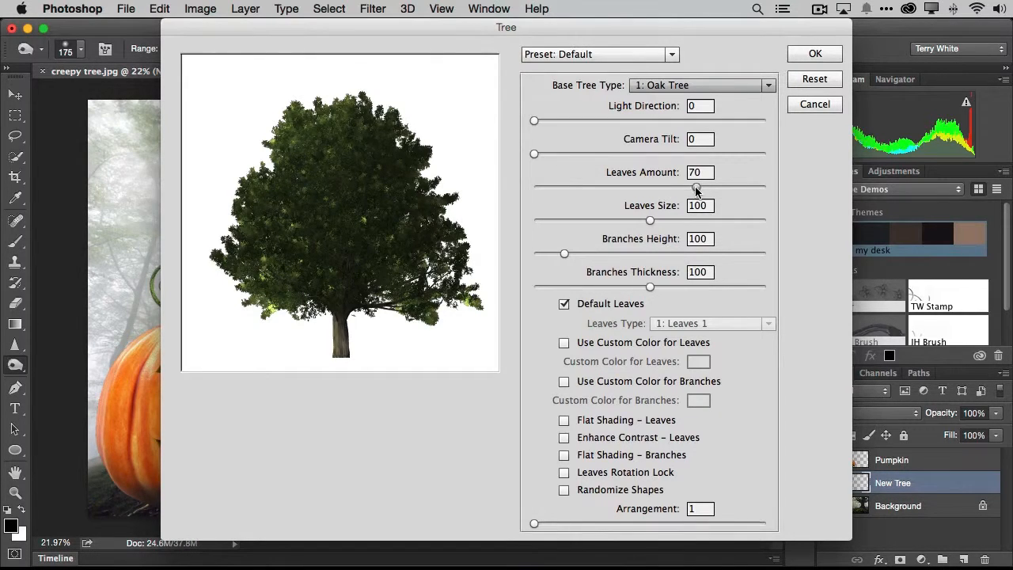
{"action": "left_click_drag", "start_coordinate": [697, 190], "coordinate": [513, 199]}
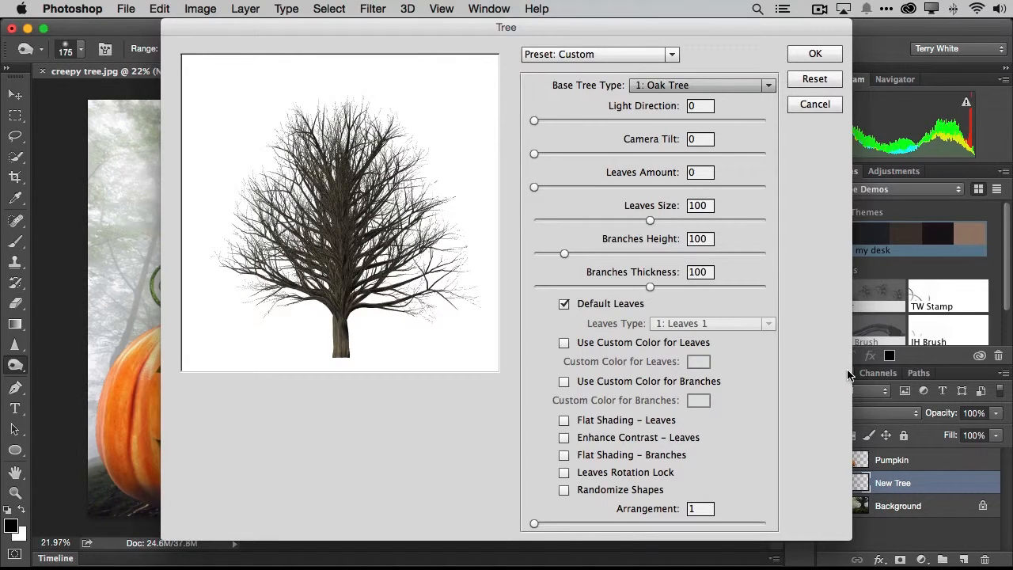
Set Branches Thickness to 75 and Branches Height to 92, and render the tree onto its layer
{"action": "left_click_drag", "start_coordinate": [651, 287], "coordinate": [620, 289]}
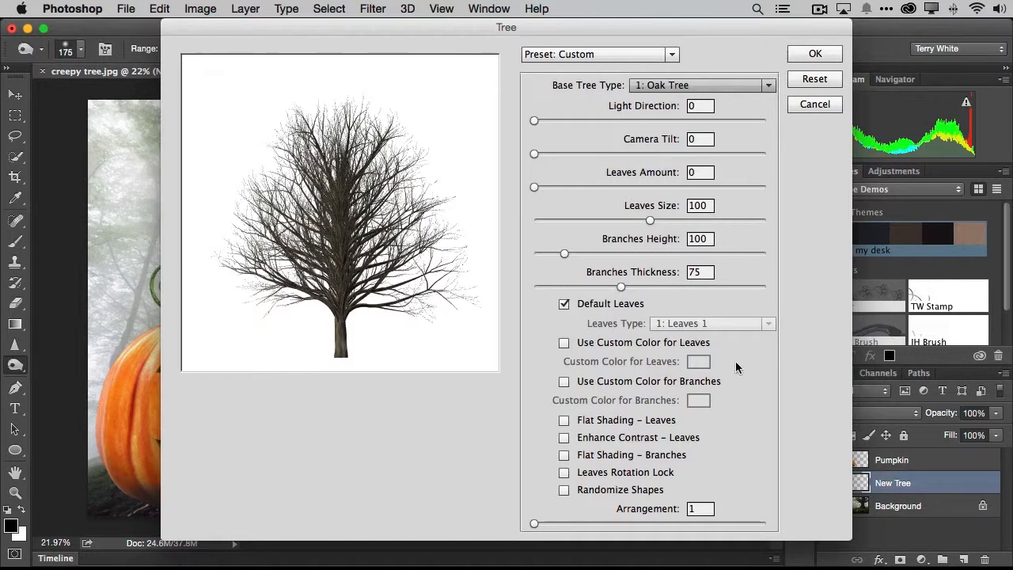
{"action": "mouse_move", "coordinate": [568, 254]}
{"action": "left_mouse_down"}
{"action": "mouse_move", "coordinate": [647, 257]}
{"action": "mouse_move", "coordinate": [556, 255]}
{"action": "left_mouse_up"}
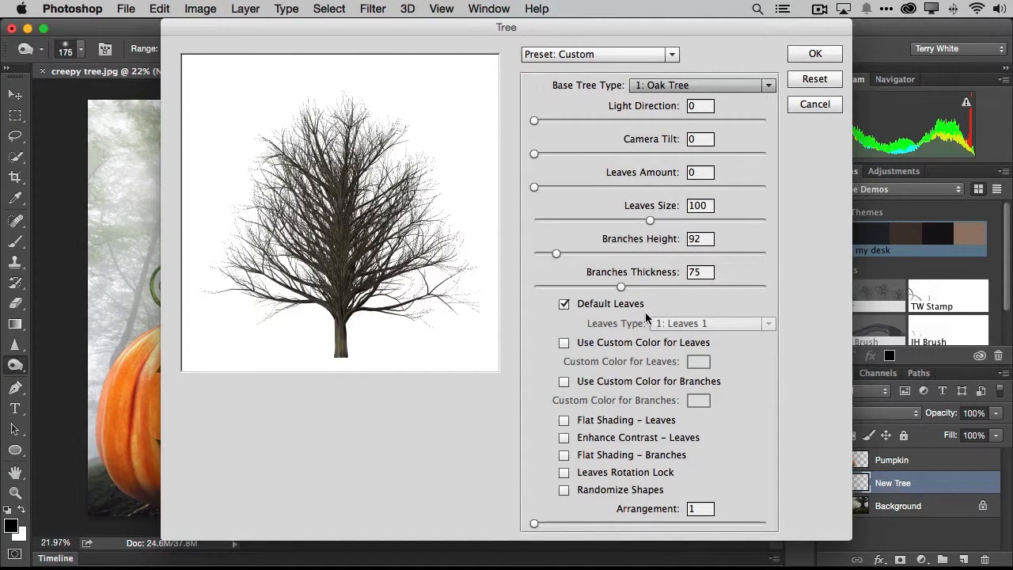
{"action": "left_click", "coordinate": [813, 59]}
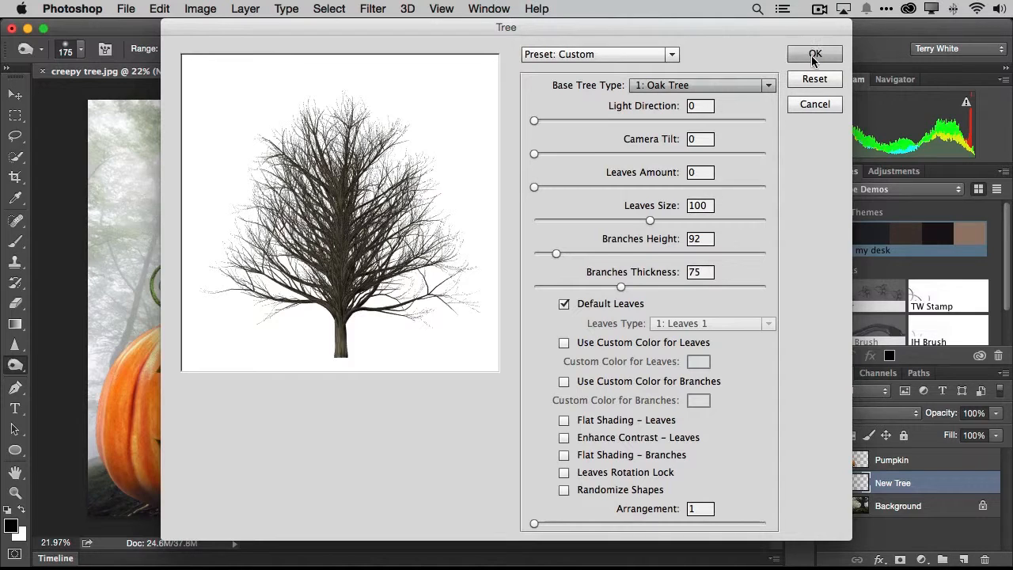
{"action": "left_click", "coordinate": [815, 57]}
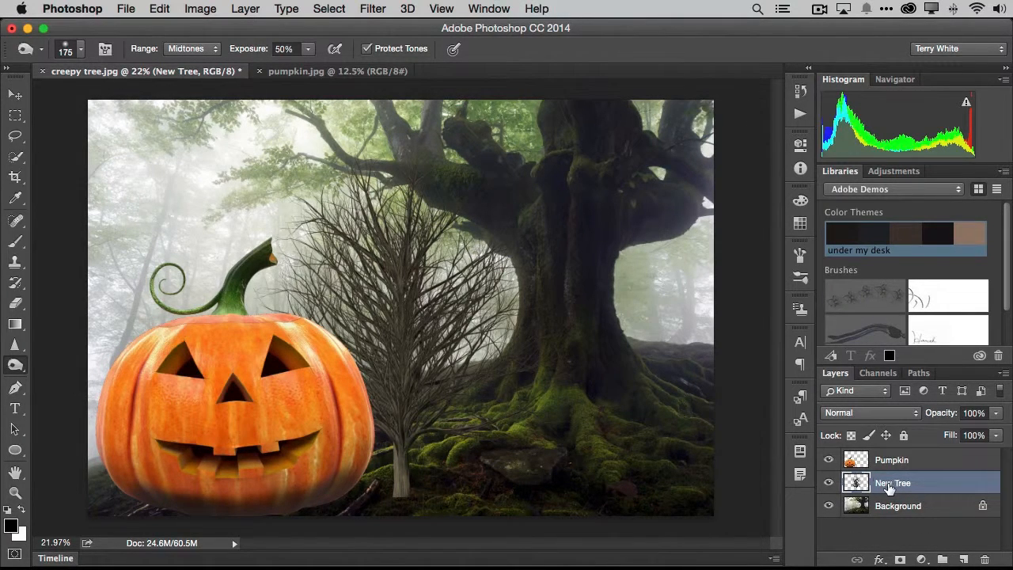
Move the rendered tree behind the pumpkin and stretch it horizontally to about 134% of its width
{"action": "left_click", "coordinate": [15, 95]}
{"action": "left_click_drag", "start_coordinate": [407, 313], "coordinate": [211, 404]}
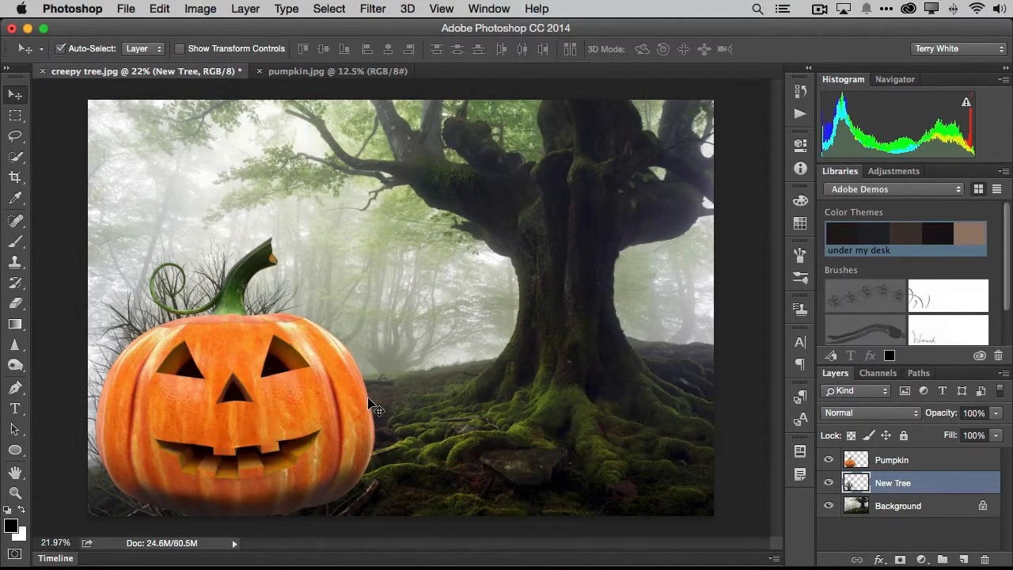
{"action": "key", "text": "super+t"}
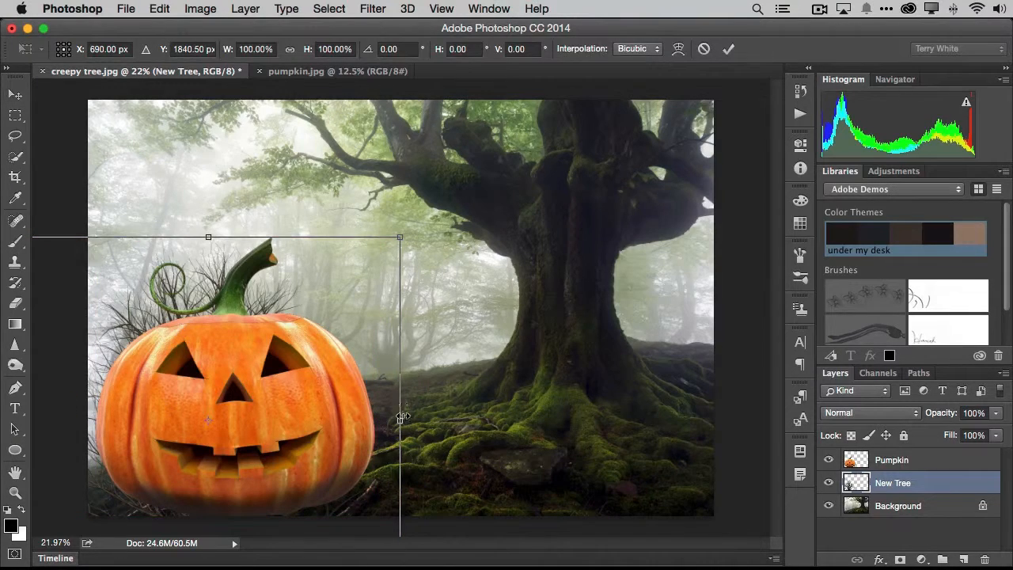
{"action": "left_click_drag", "start_coordinate": [402, 421], "coordinate": [532, 420]}
{"action": "left_click_drag", "start_coordinate": [380, 374], "coordinate": [357, 378]}
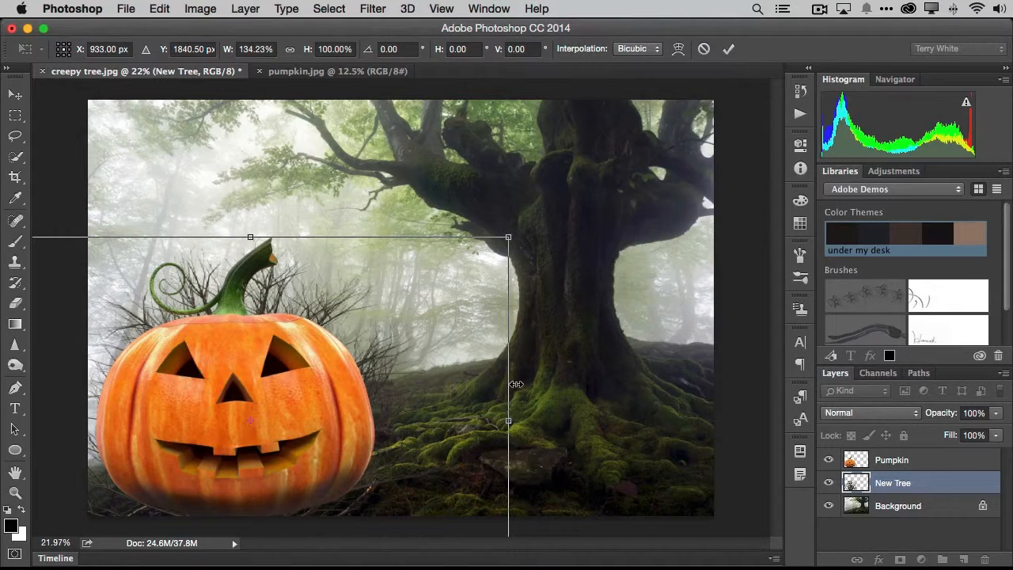
{"action": "key", "text": "Return"}
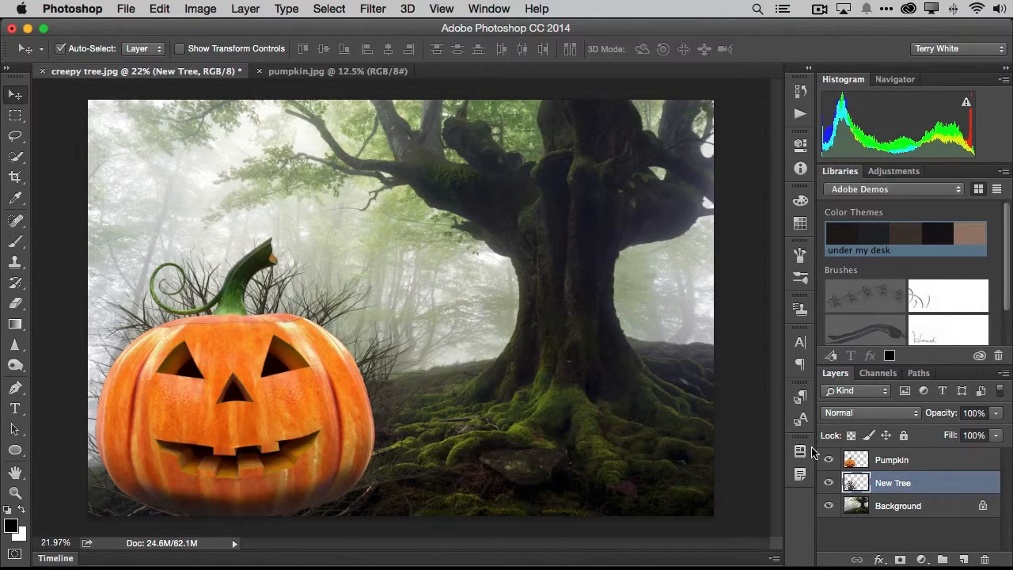
Add an empty layer named "Flames" and place it above the Pumpkin layer
{"action": "left_click", "coordinate": [963, 560]}
{"action": "double_click", "coordinate": [890, 483]}
{"action": "type", "text": "Flames"}
{"action": "key", "text": "Return"}
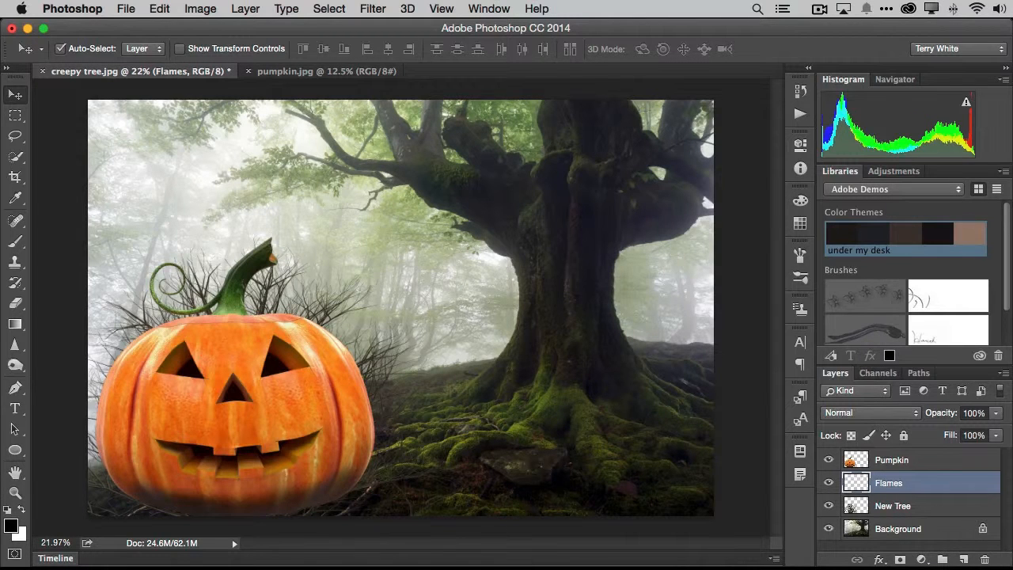
{"action": "left_click_drag", "start_coordinate": [889, 483], "coordinate": [896, 456]}
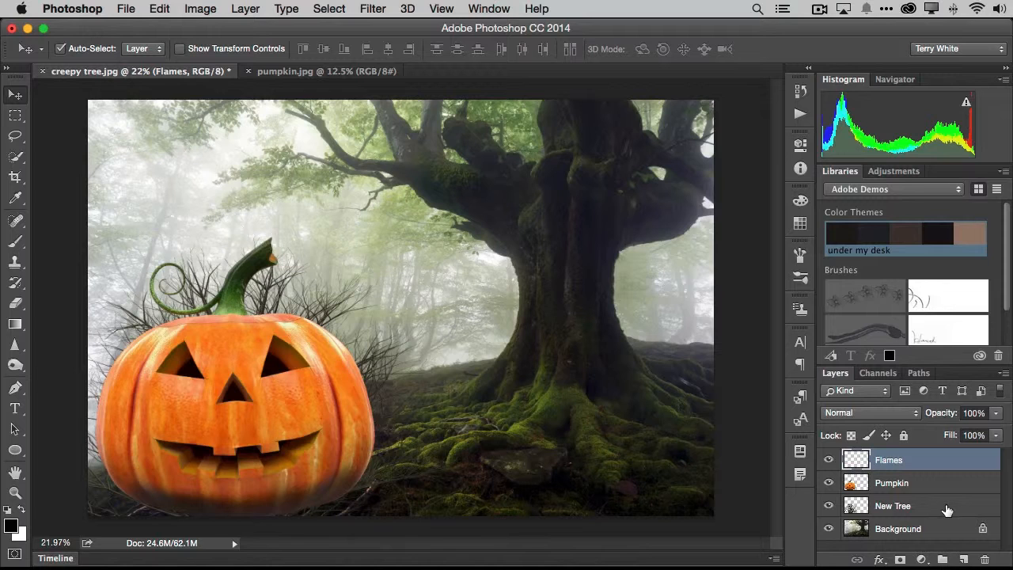
Draw separate Pen paths along the lower edges of the pumpkin's eyes and nose
{"action": "left_click", "coordinate": [15, 388]}
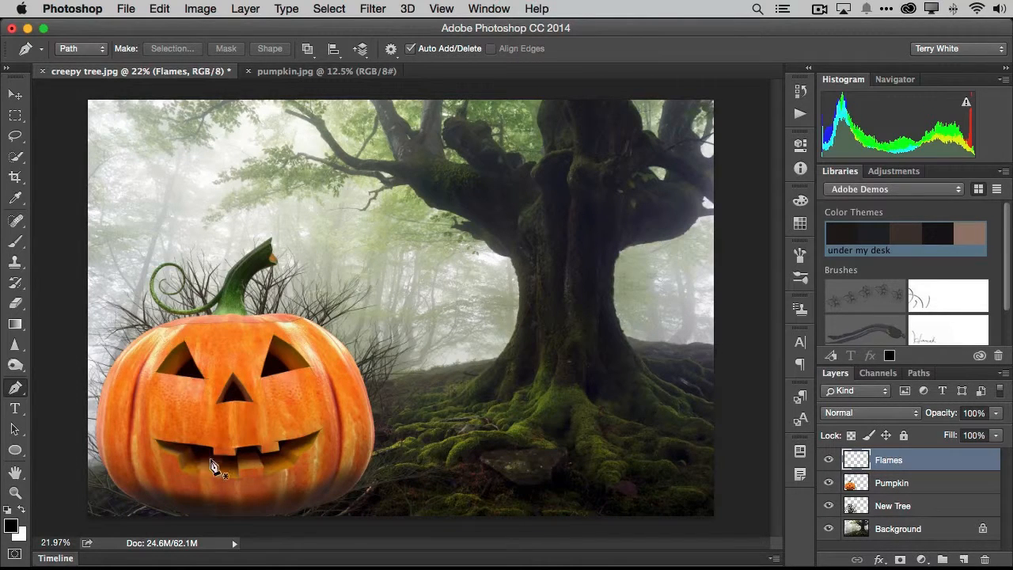
{"action": "left_click", "coordinate": [178, 374]}
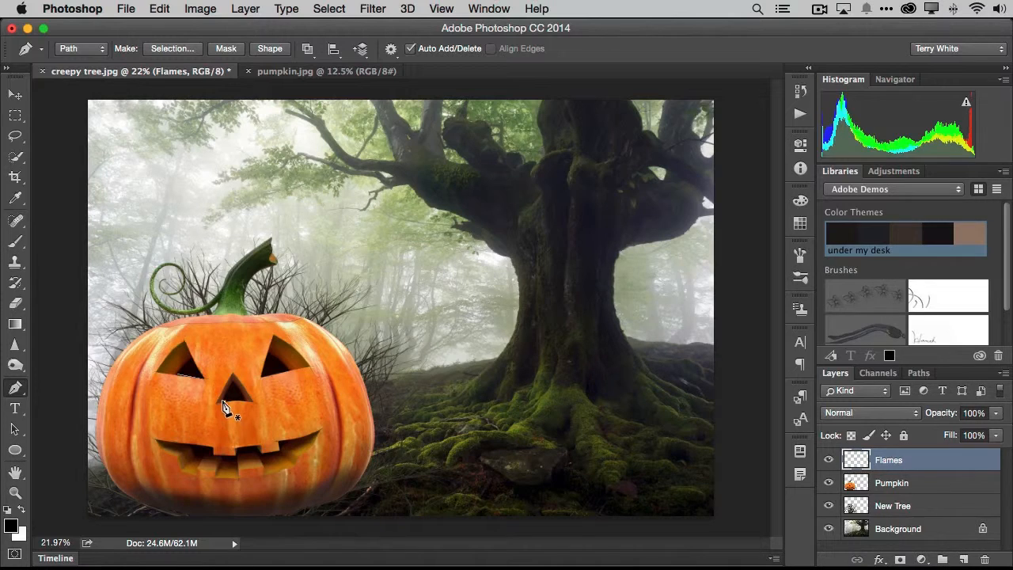
{"action": "left_click_drag", "start_coordinate": [224, 402], "coordinate": [247, 402]}
{"action": "left_click", "coordinate": [17, 389]}
{"action": "left_click", "coordinate": [264, 376]}
{"action": "left_click", "coordinate": [289, 370]}
Draw a Pen path of connected points along the lower edge of the pumpkin's mouth and end it
{"action": "left_click", "coordinate": [192, 450]}
{"action": "left_click_drag", "start_coordinate": [195, 459], "coordinate": [226, 475]}
{"action": "left_click", "coordinate": [223, 468]}
{"action": "left_click", "coordinate": [235, 464]}
{"action": "left_click", "coordinate": [245, 459]}
{"action": "left_click", "coordinate": [256, 455]}
{"action": "left_click", "coordinate": [263, 460]}
{"action": "left_click", "coordinate": [281, 449]}
{"action": "left_click", "coordinate": [17, 388]}
Start the Flame render filter on the Flames layer and set the flame Length to 91
{"action": "left_click", "coordinate": [371, 9]}
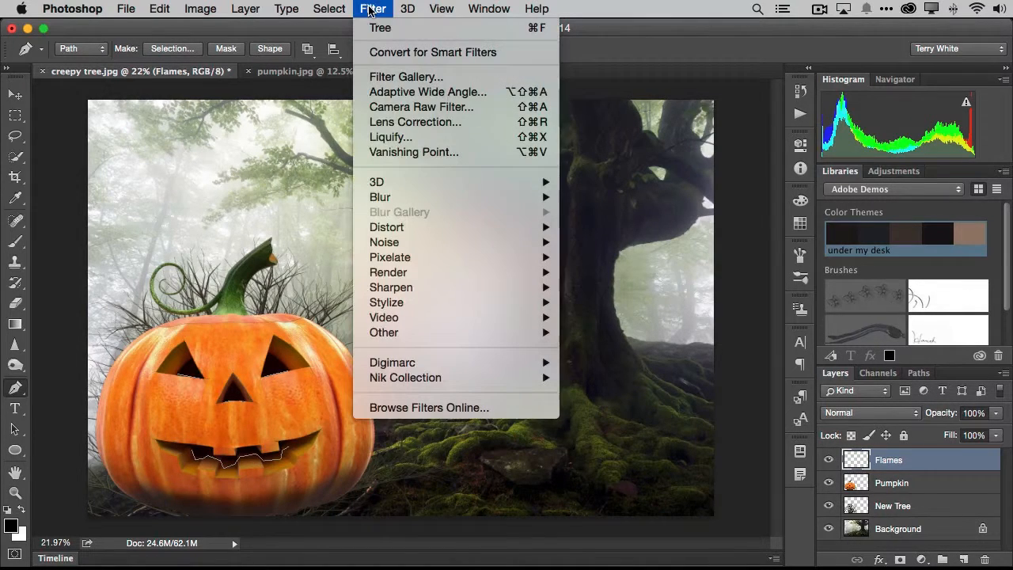
{"action": "mouse_move", "coordinate": [406, 273]}
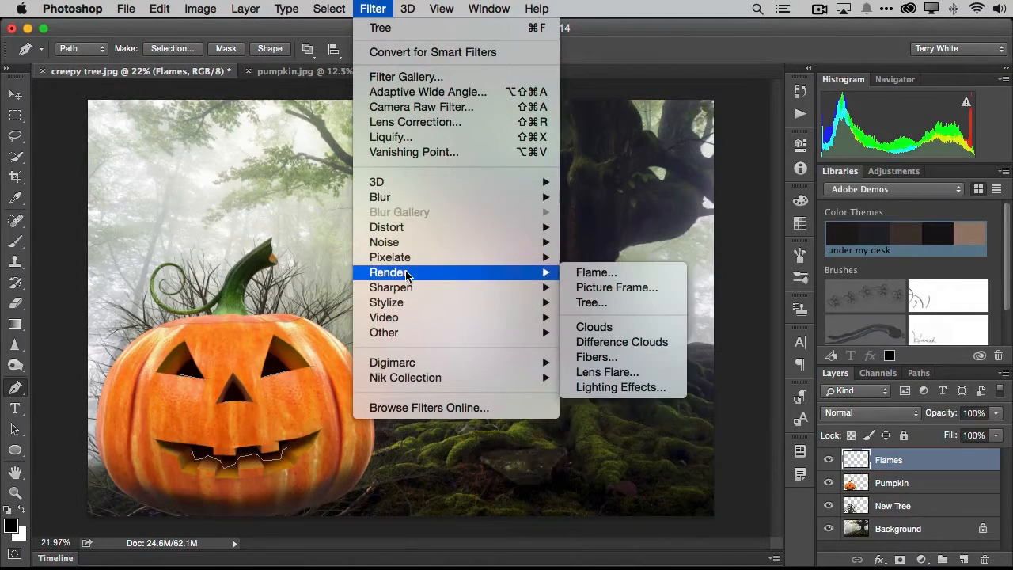
{"action": "left_click", "coordinate": [640, 274]}
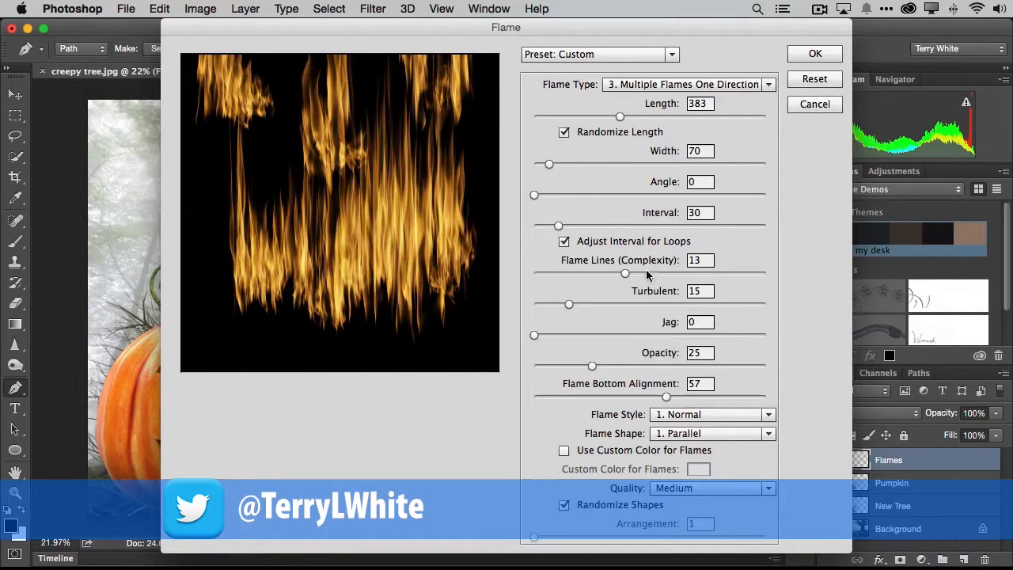
{"action": "left_click_drag", "start_coordinate": [618, 117], "coordinate": [561, 116]}
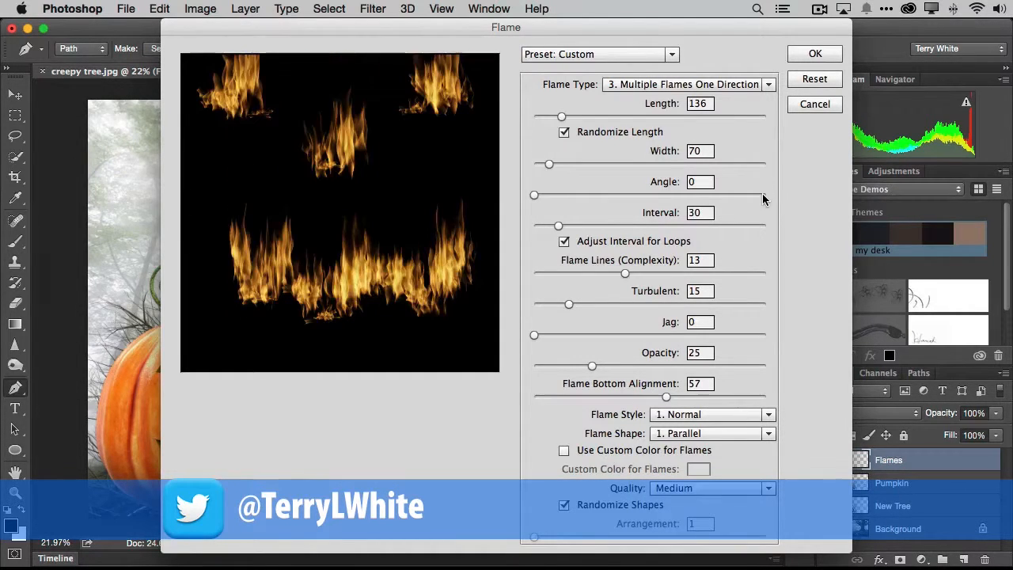
{"action": "left_click_drag", "start_coordinate": [561, 116], "coordinate": [551, 116]}
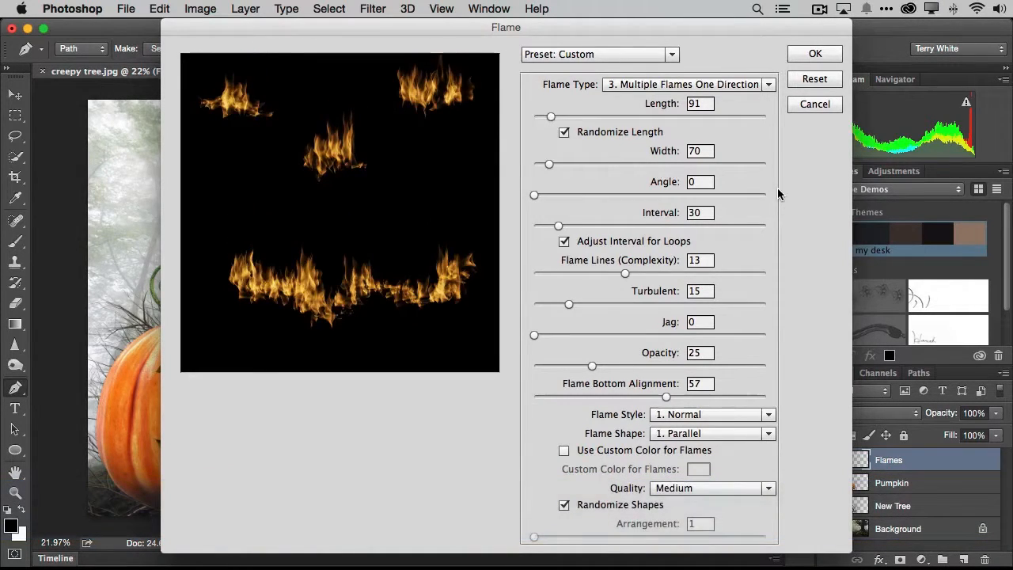
Set Flame Lines (Complexity) to 10 and Opacity to 25, and render the flames along the paths
{"action": "left_click_drag", "start_coordinate": [626, 273], "coordinate": [592, 273]}
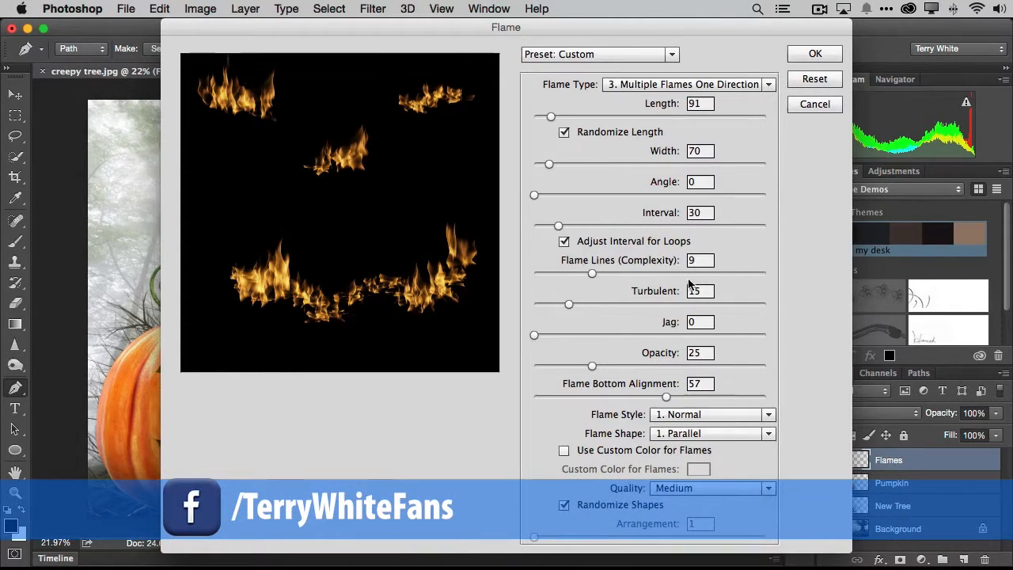
{"action": "left_click_drag", "start_coordinate": [592, 273], "coordinate": [607, 273]}
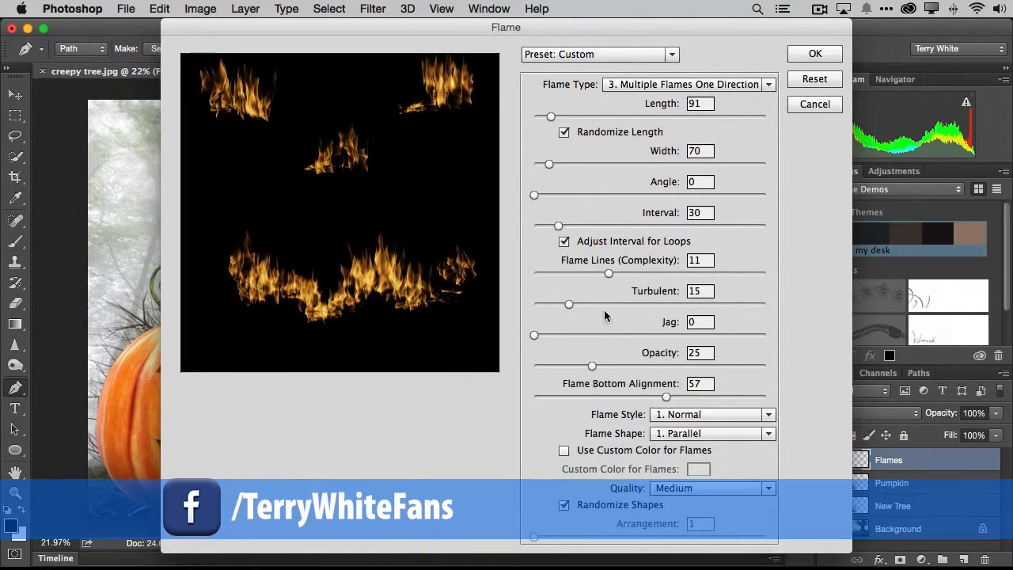
{"action": "left_click_drag", "start_coordinate": [607, 273], "coordinate": [600, 274]}
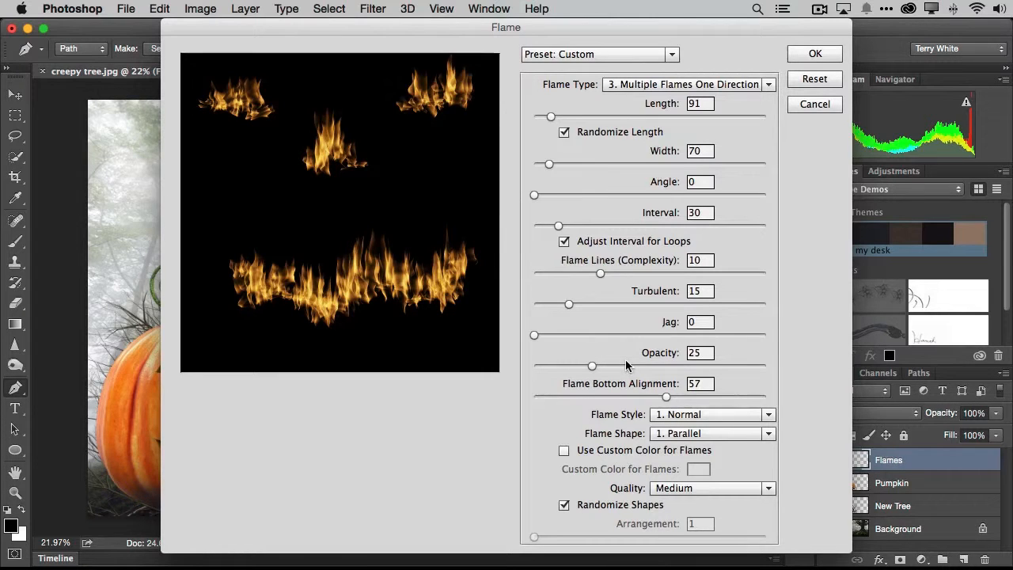
{"action": "left_click_drag", "start_coordinate": [592, 365], "coordinate": [587, 367]}
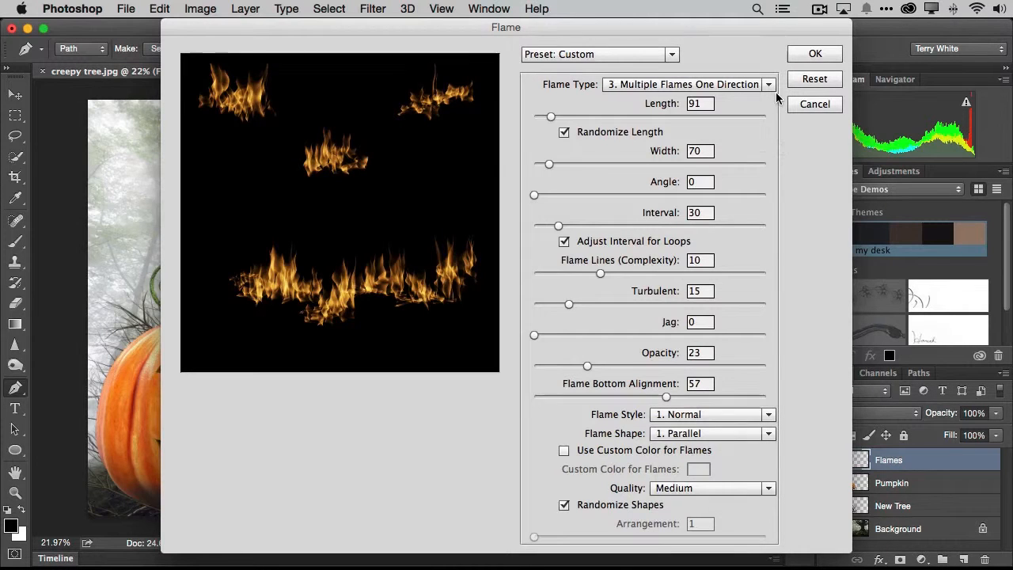
{"action": "left_click_drag", "start_coordinate": [586, 366], "coordinate": [592, 366]}
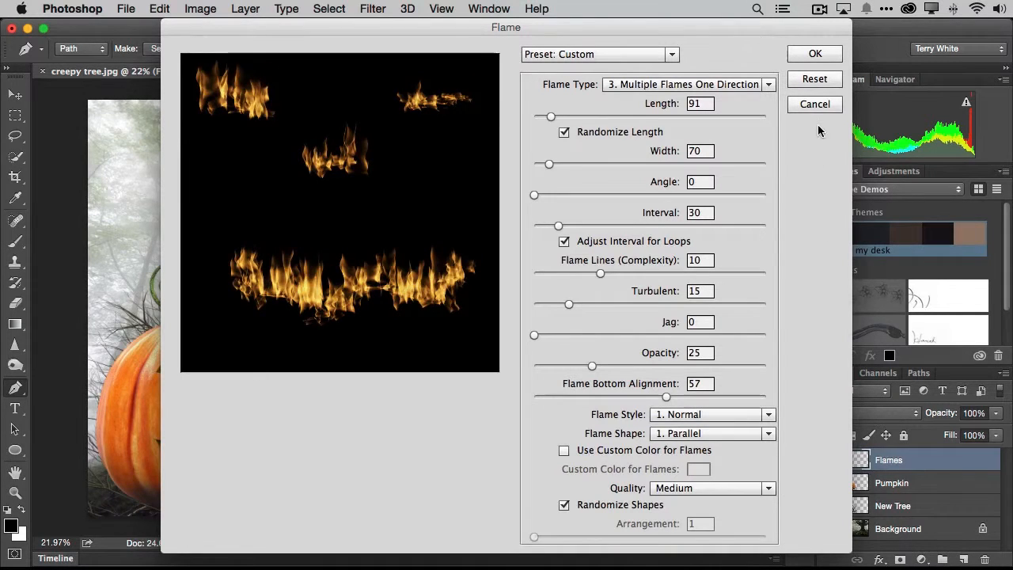
{"action": "left_click", "coordinate": [809, 53]}
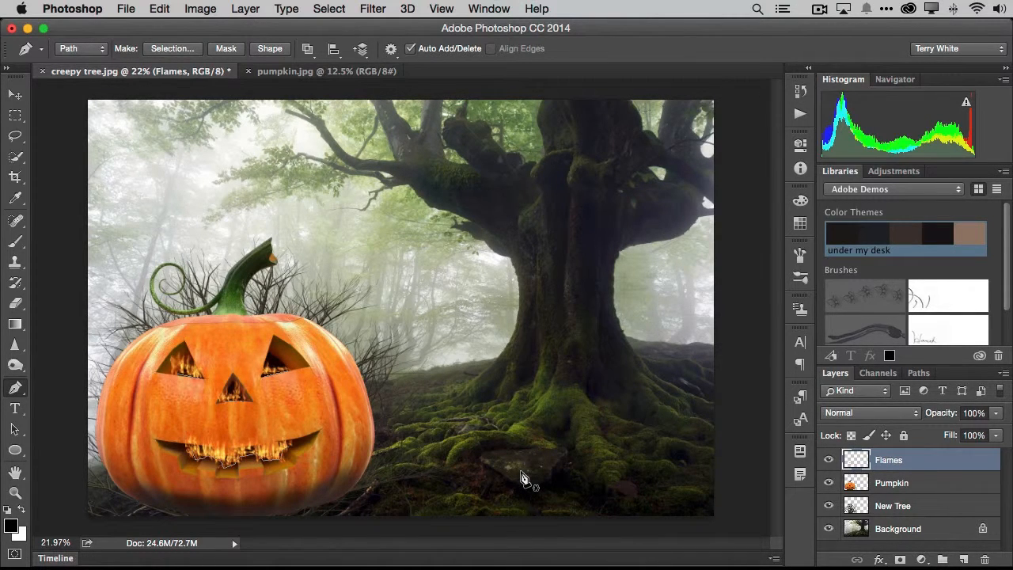
Delete the work path used for the flames and return to the layer list
{"action": "left_click", "coordinate": [918, 375]}
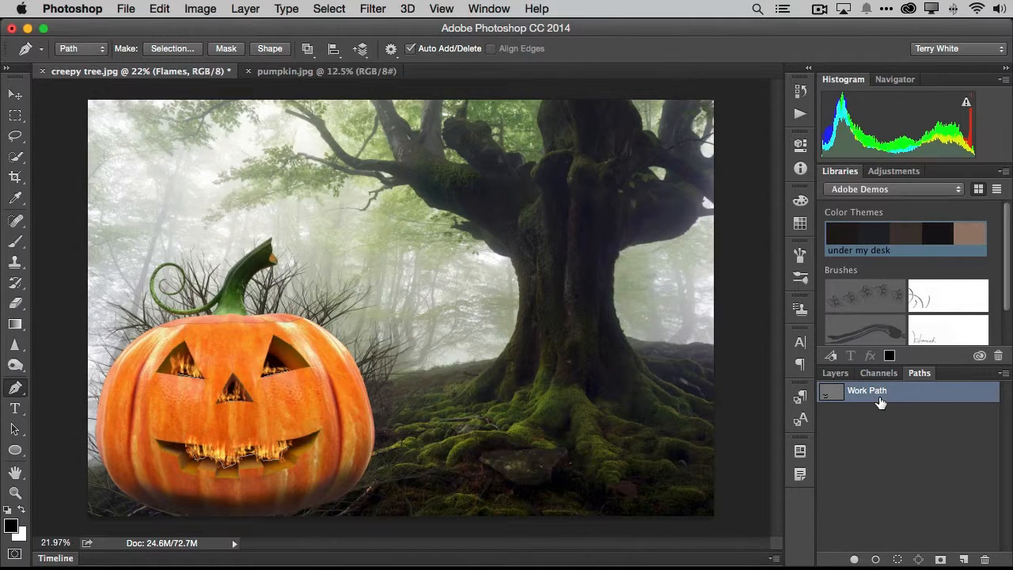
{"action": "left_click_drag", "start_coordinate": [893, 400], "coordinate": [985, 559]}
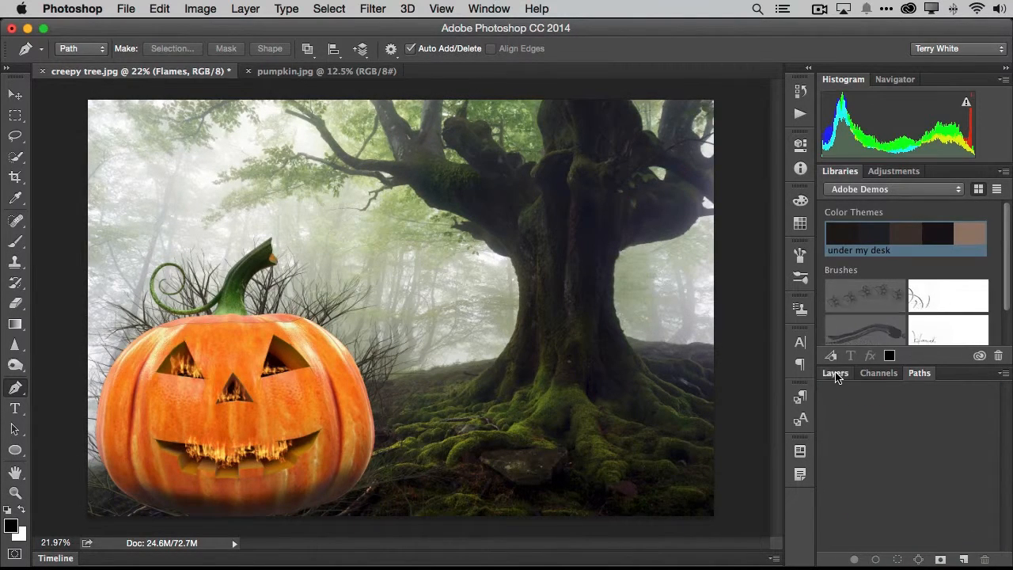
{"action": "left_click", "coordinate": [835, 372]}
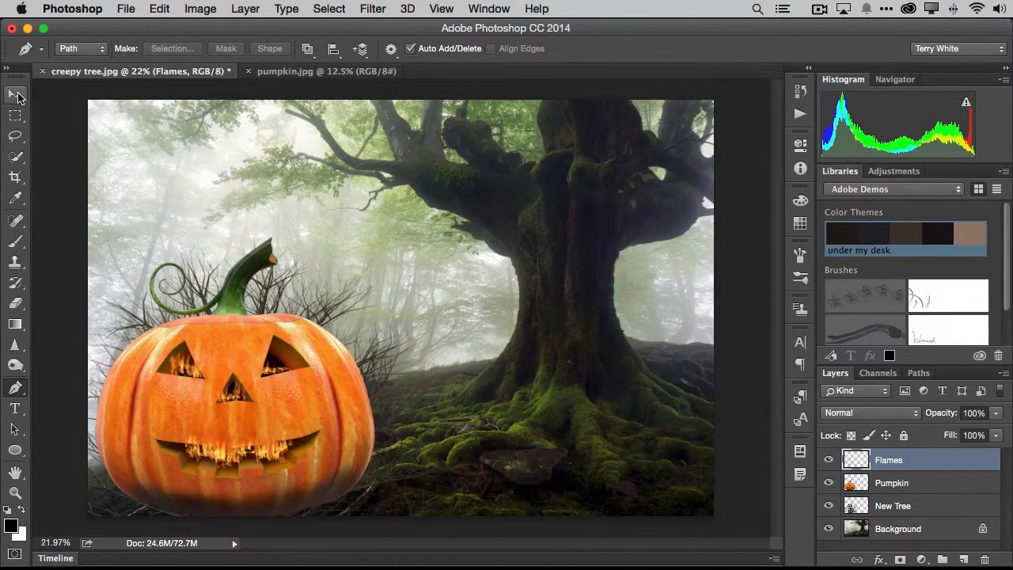
Move the Flames layer slightly downward so the flames sit lower in the pumpkin's eyes, nose and mouth
{"action": "left_click", "coordinate": [15, 94]}
{"action": "left_click", "coordinate": [304, 394]}
{"action": "mouse_move", "coordinate": [304, 394]}
{"action": "left_mouse_down"}
{"action": "mouse_move", "coordinate": [314, 386]}
{"action": "mouse_move", "coordinate": [308, 396]}
{"action": "left_mouse_up"}
{"action": "left_click", "coordinate": [883, 462]}
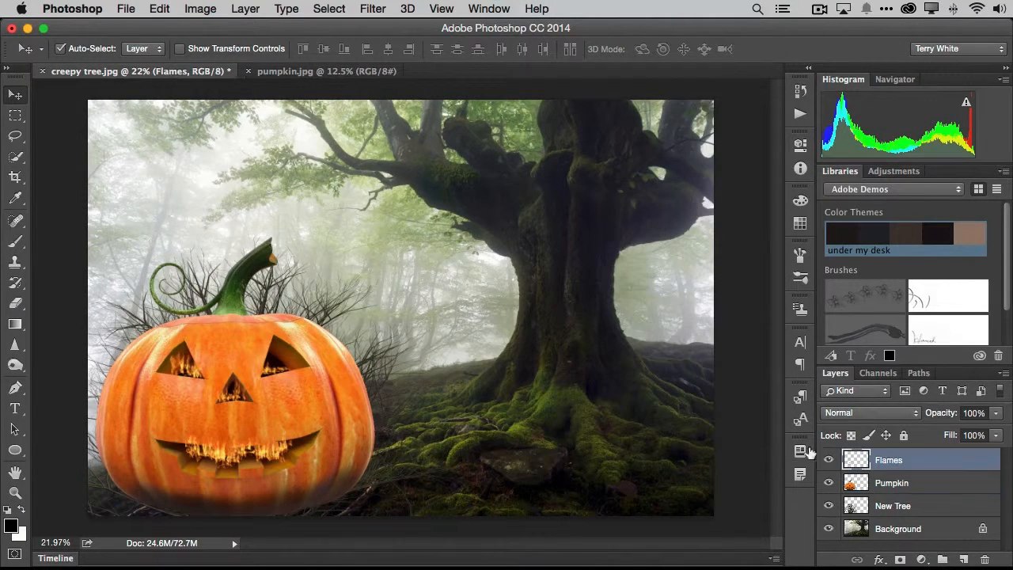
{"action": "left_click_drag", "start_coordinate": [289, 370], "coordinate": [283, 379]}
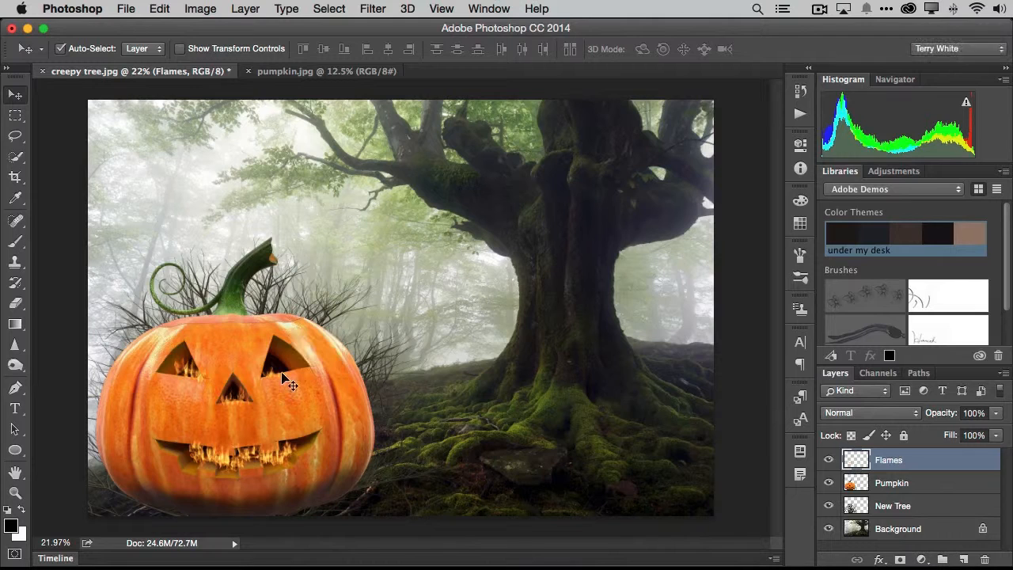
Add a layer mask to the Flames layer and choose the Brush tool with black as the foreground color
{"action": "left_click", "coordinate": [899, 559]}
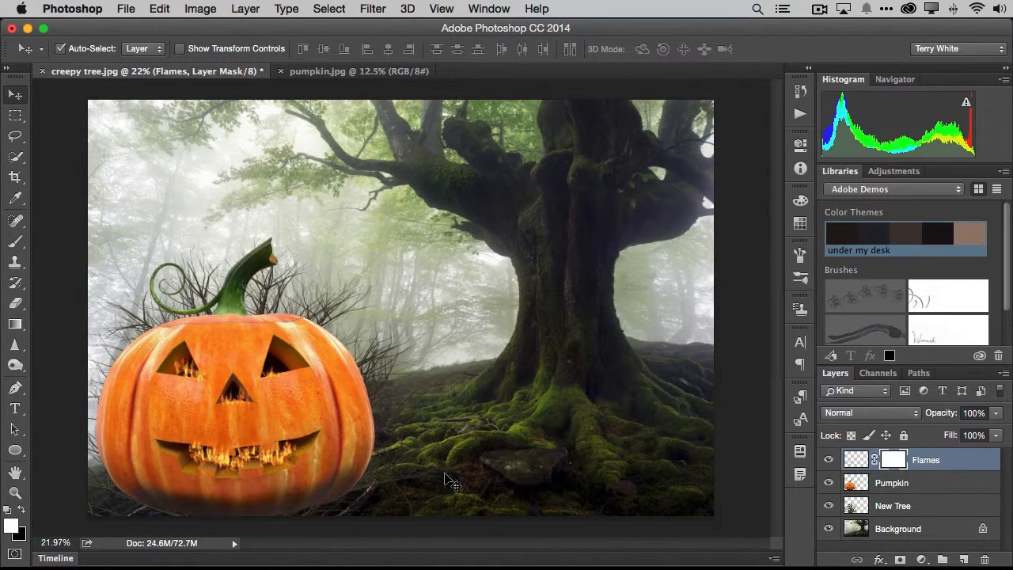
{"action": "left_click", "coordinate": [15, 241]}
{"action": "left_click", "coordinate": [22, 512]}
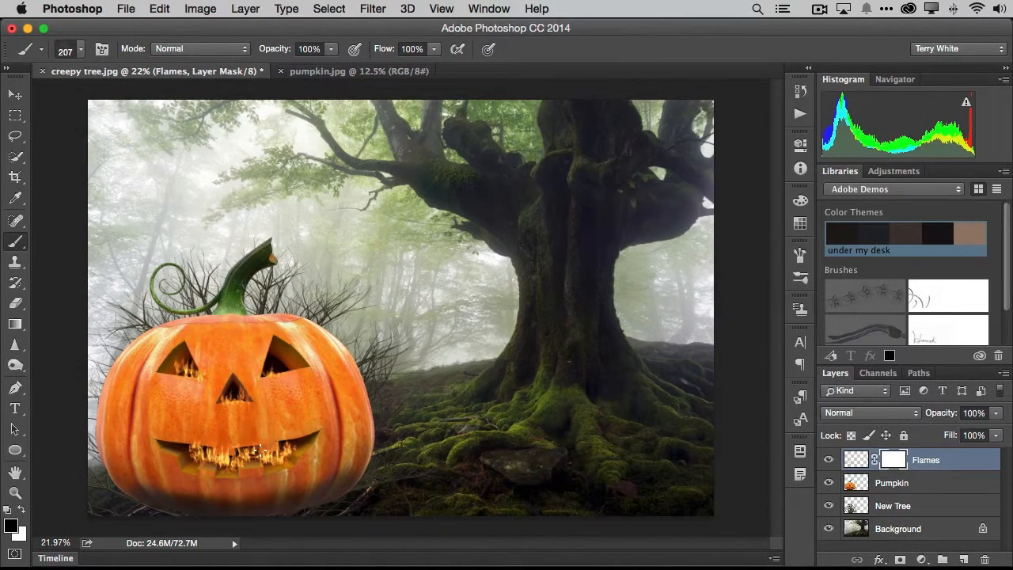
Set the brush to the soft round 65 px preset with 0% hardness
{"action": "key", "text": "bracketright"}
{"action": "key", "text": "bracketright"}
{"action": "key", "text": "bracketright"}
{"action": "key", "text": "bracketleft"}
{"action": "left_click", "coordinate": [80, 49]}
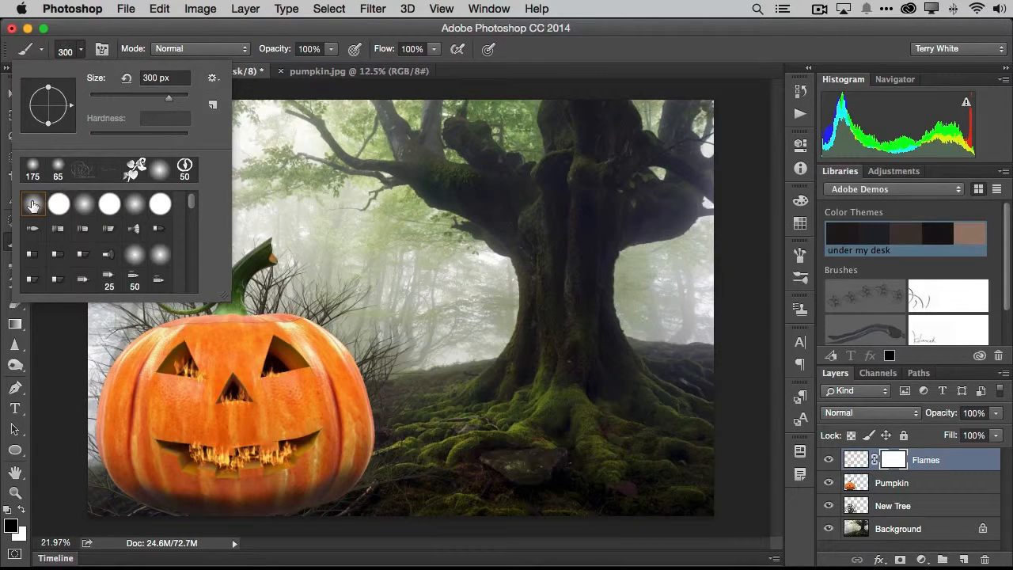
{"action": "left_click", "coordinate": [57, 170]}
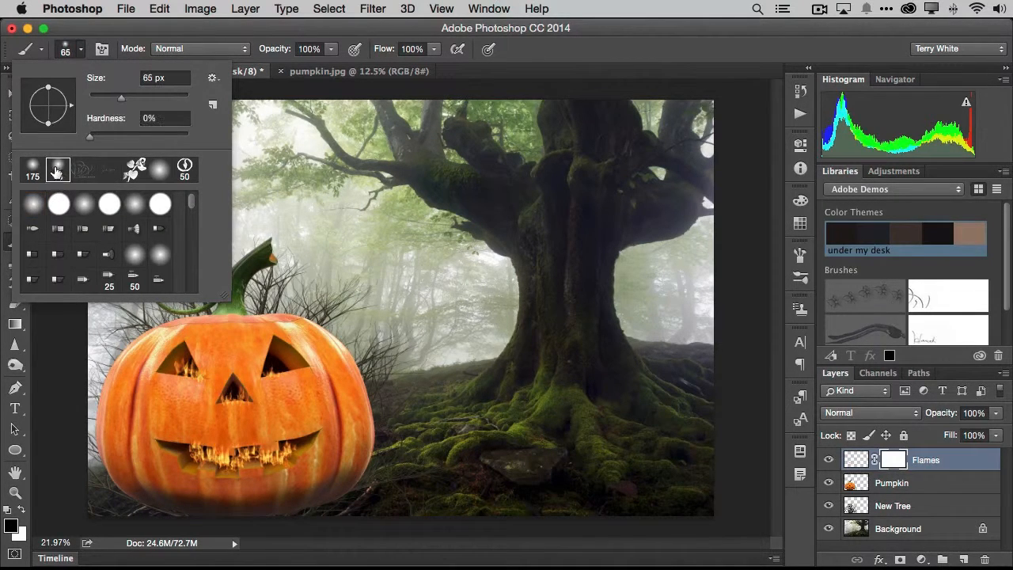
Paint black on the Flames layer mask to hide the flames spilling below the nose and the lower edge of the mouth
{"action": "left_click", "coordinate": [245, 406]}
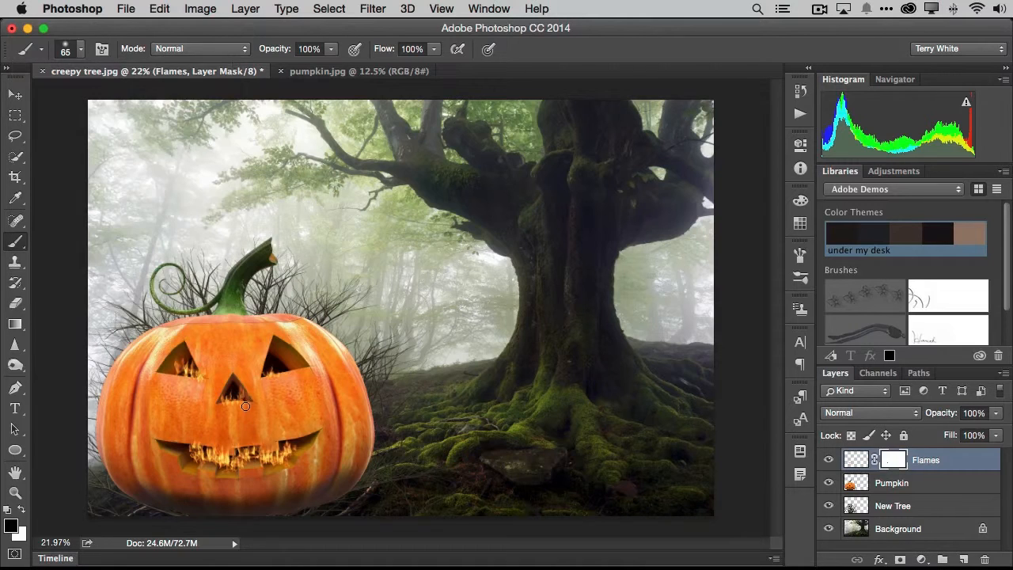
{"action": "left_click_drag", "start_coordinate": [246, 407], "coordinate": [225, 407]}
{"action": "left_click_drag", "start_coordinate": [221, 472], "coordinate": [212, 469]}
{"action": "mouse_move", "coordinate": [272, 470]}
{"action": "left_mouse_down"}
{"action": "mouse_move", "coordinate": [290, 467]}
{"action": "mouse_move", "coordinate": [277, 469]}
{"action": "left_mouse_up"}
Free-transform the Flames layer to 100.28% width and height and return to the Brush tool
{"action": "key", "text": "super+t"}
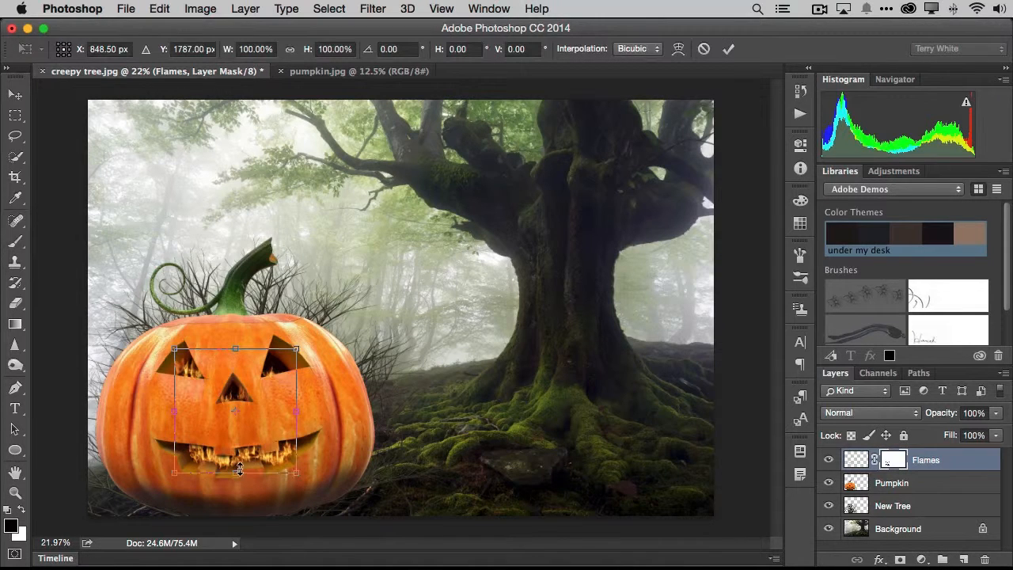
{"action": "mouse_move", "coordinate": [296, 348]}
{"action": "left_mouse_down"}
{"action": "mouse_move", "coordinate": [308, 339]}
{"action": "mouse_move", "coordinate": [297, 349]}
{"action": "left_mouse_up"}
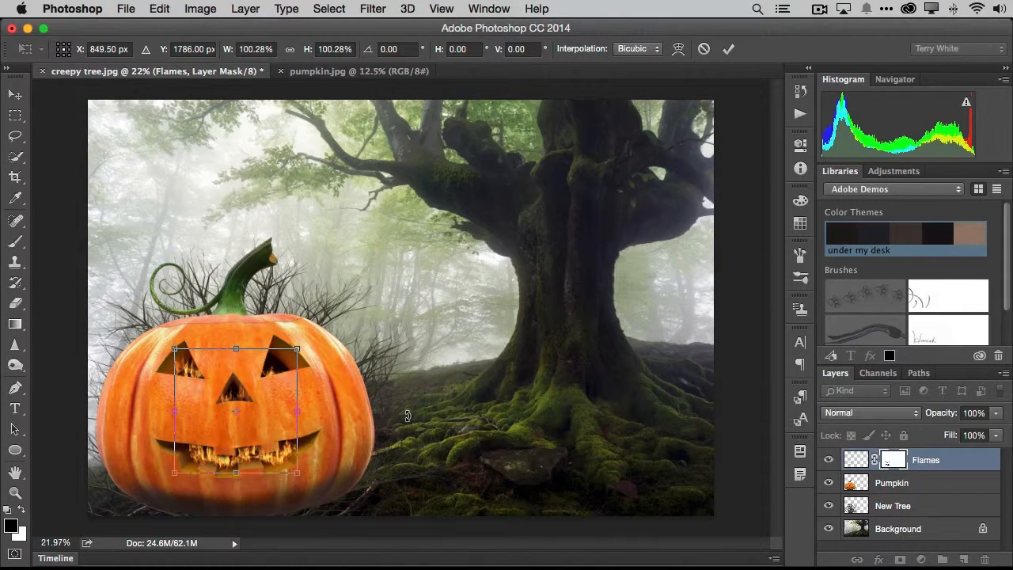
{"action": "key", "text": "Return"}
{"action": "key", "text": "b"}
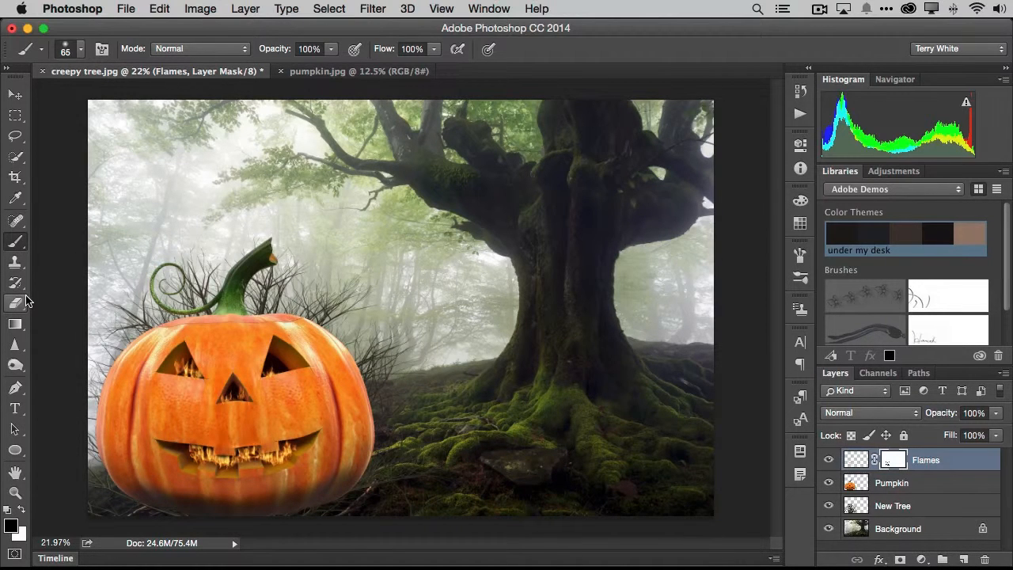
Add a text layer reading "Happy" to the right of the pumpkin in black Magneta Book
{"action": "key", "text": "t"}
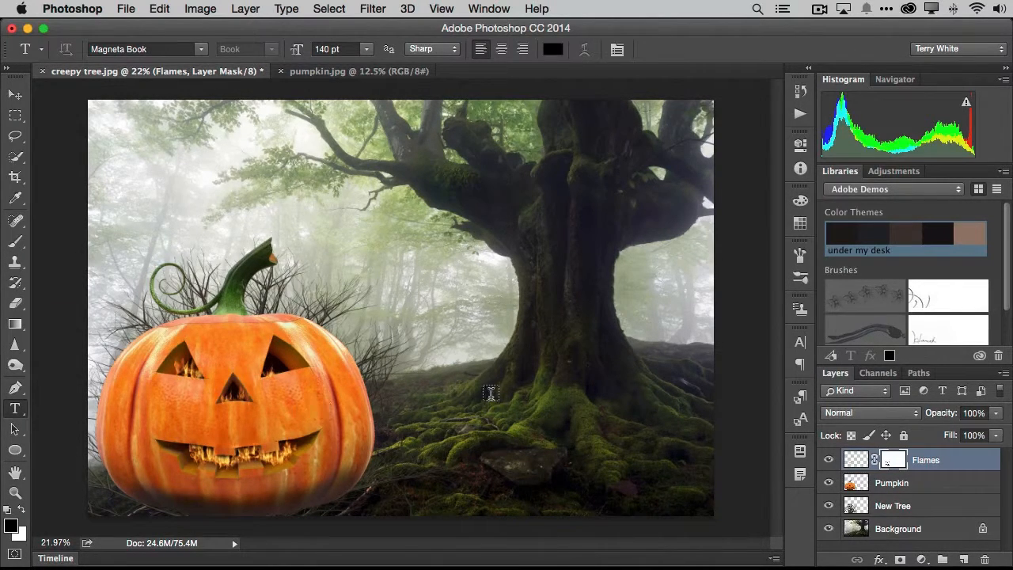
{"action": "left_click", "coordinate": [435, 374]}
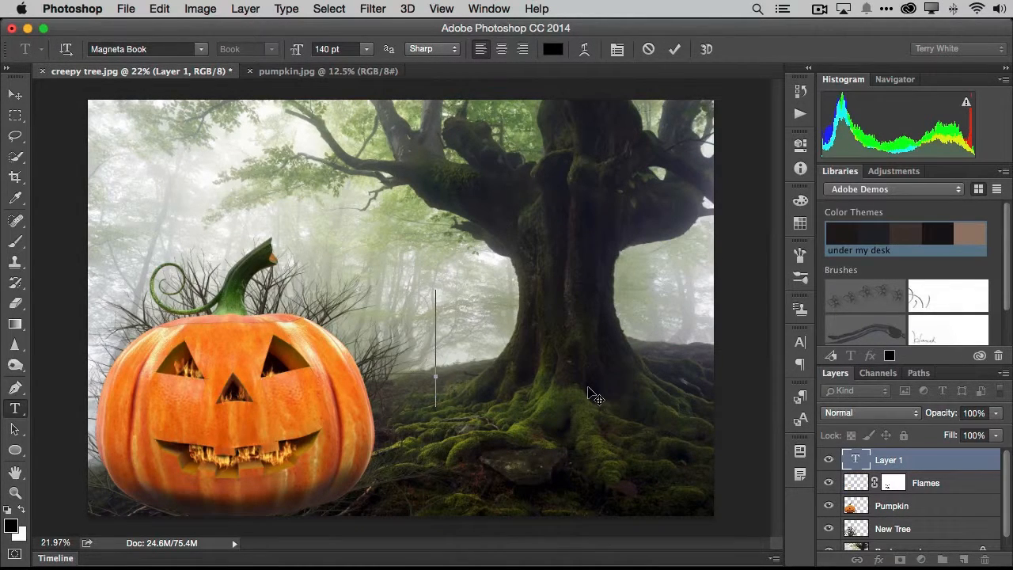
{"action": "type", "text": "Havy"}
{"action": "key", "text": "BackSpace"}
{"action": "key", "text": "BackSpace"}
{"action": "type", "text": "p"}
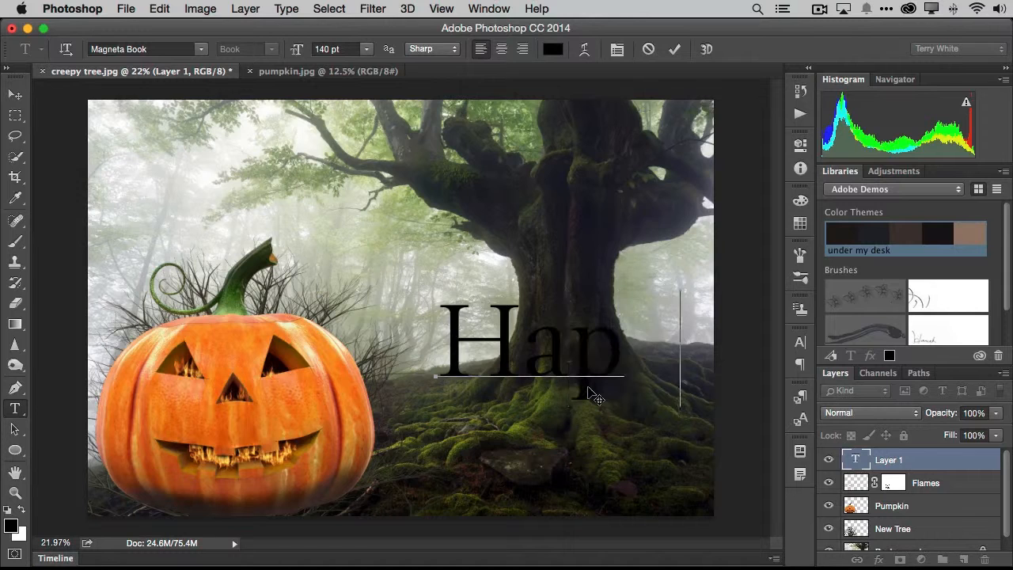
{"action": "type", "text": "py"}
Reduce the "Happy" text to 62.8 pt and move it slightly down and left, closer to the pumpkin
{"action": "key", "text": "ctrl+a"}
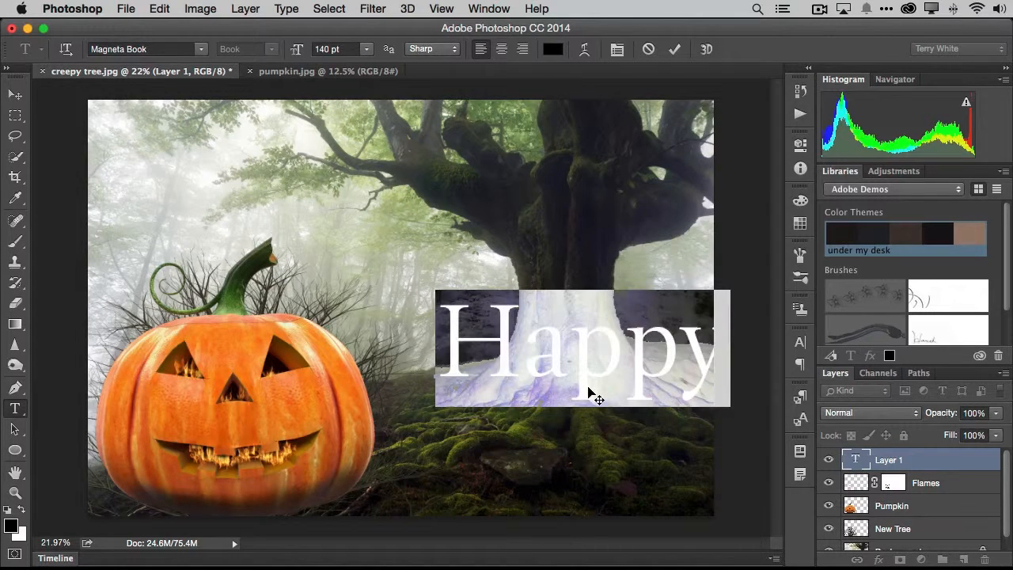
{"action": "key", "text": "super+shift+comma"}
{"action": "key", "text": "super+shift+comma"}
{"action": "key", "text": "super+shift+comma"}
{"action": "key", "text": "super+shift+comma"}
{"action": "key", "text": "super+shift+comma"}
{"action": "key", "text": "super+shift+comma"}
{"action": "key", "text": "super+shift+comma"}
{"action": "key", "text": "super+shift+comma"}
{"action": "key", "text": "super+shift+comma"}
{"action": "key", "text": "super+shift+comma"}
{"action": "key", "text": "super+shift+comma"}
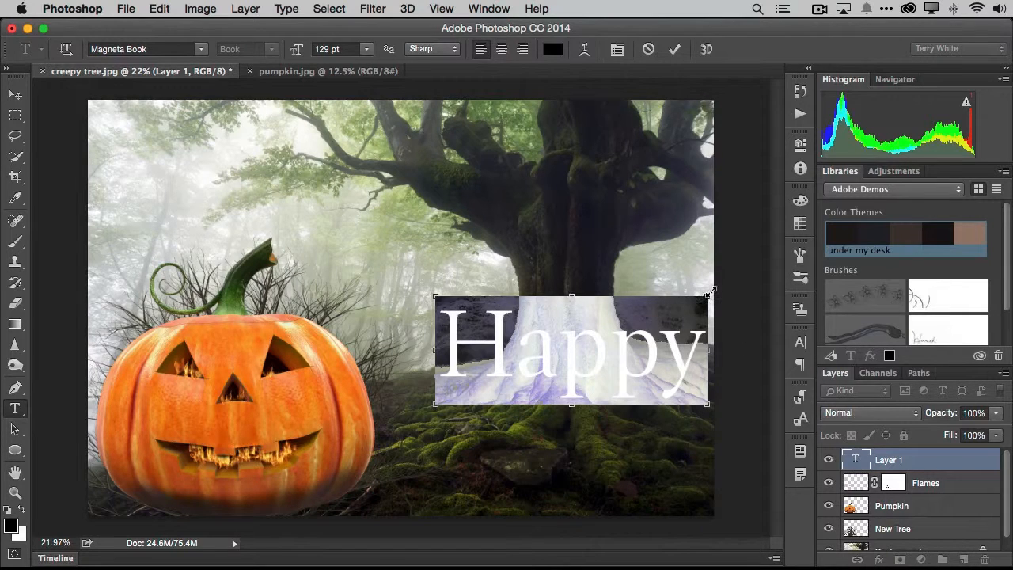
{"action": "left_click_drag", "start_coordinate": [710, 292], "coordinate": [572, 355]}
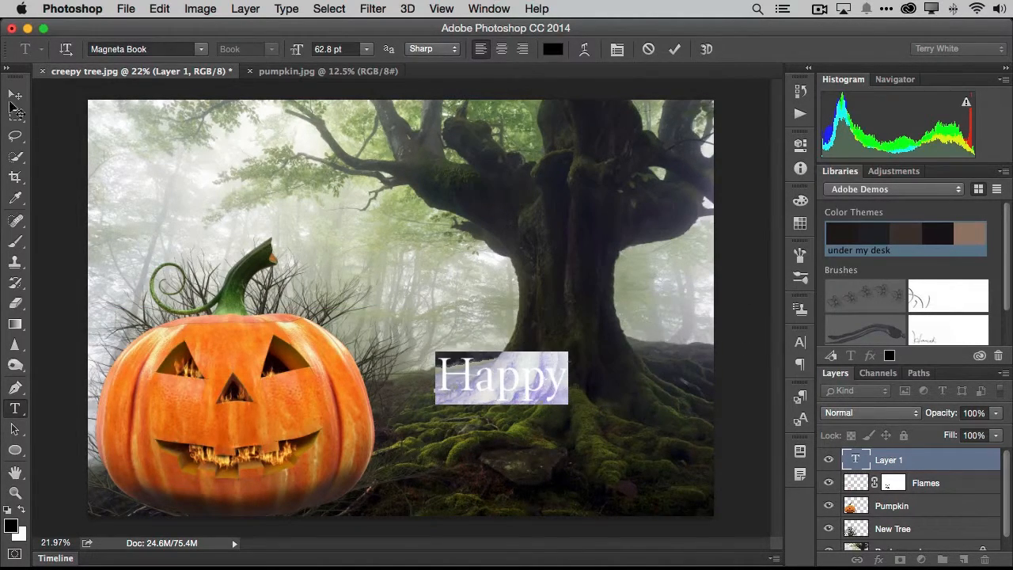
{"action": "left_click", "coordinate": [15, 95]}
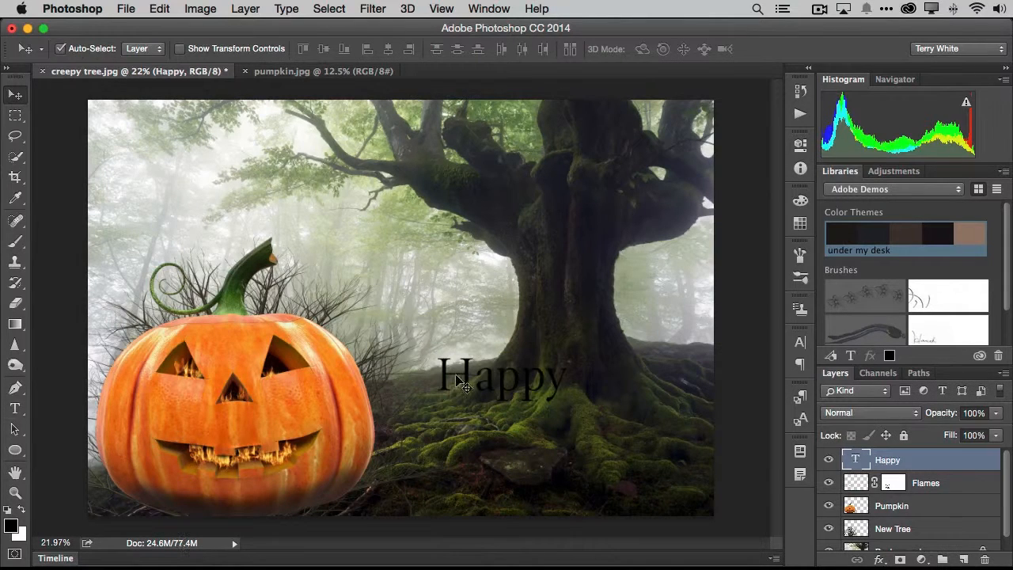
{"action": "left_click_drag", "start_coordinate": [465, 376], "coordinate": [441, 388]}
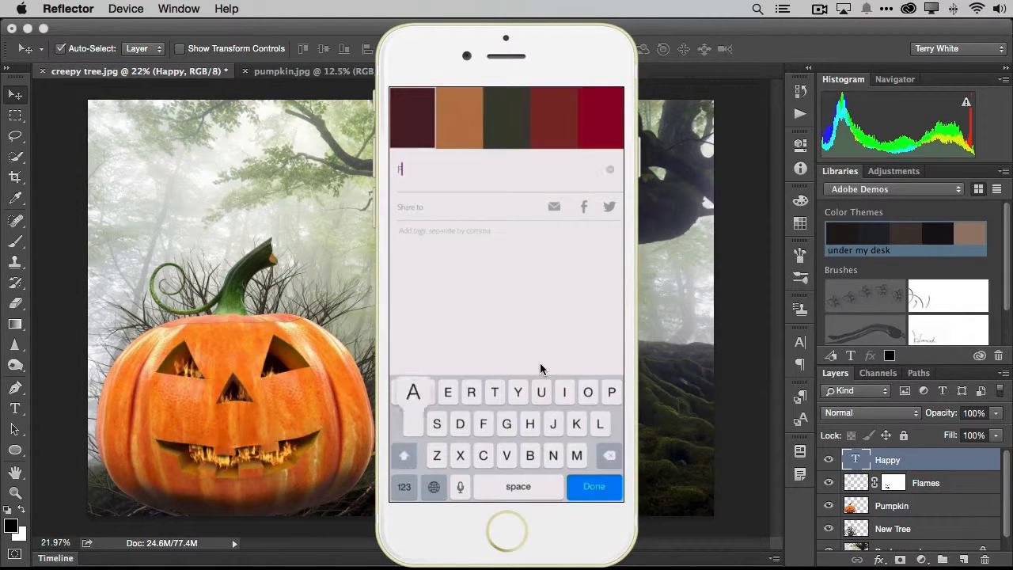
Name the captured color theme "Fall colors" in the phone's color app and save it to the Adobe Demos library
{"action": "type", "text": "c"}
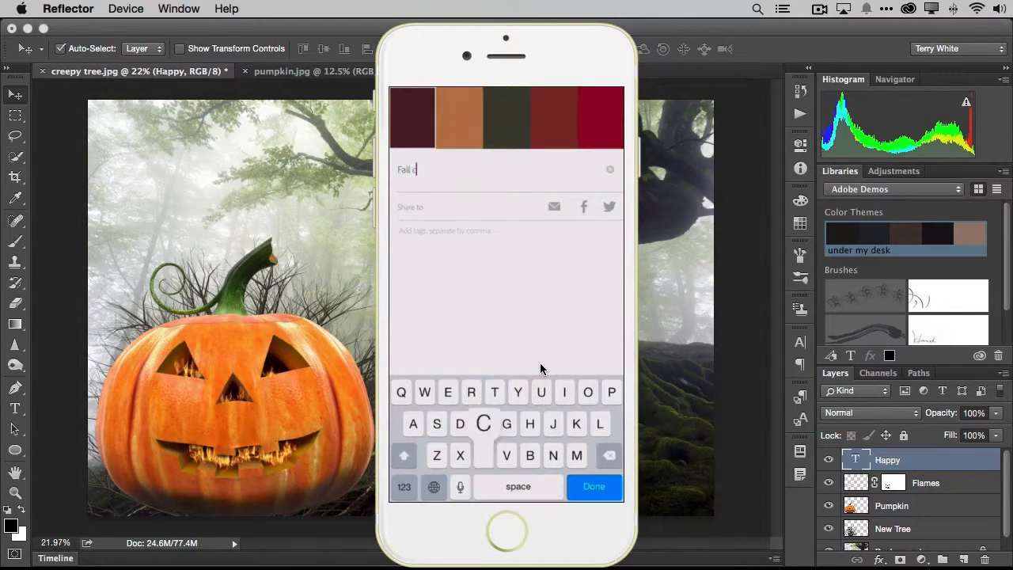
{"action": "type", "text": "olors"}
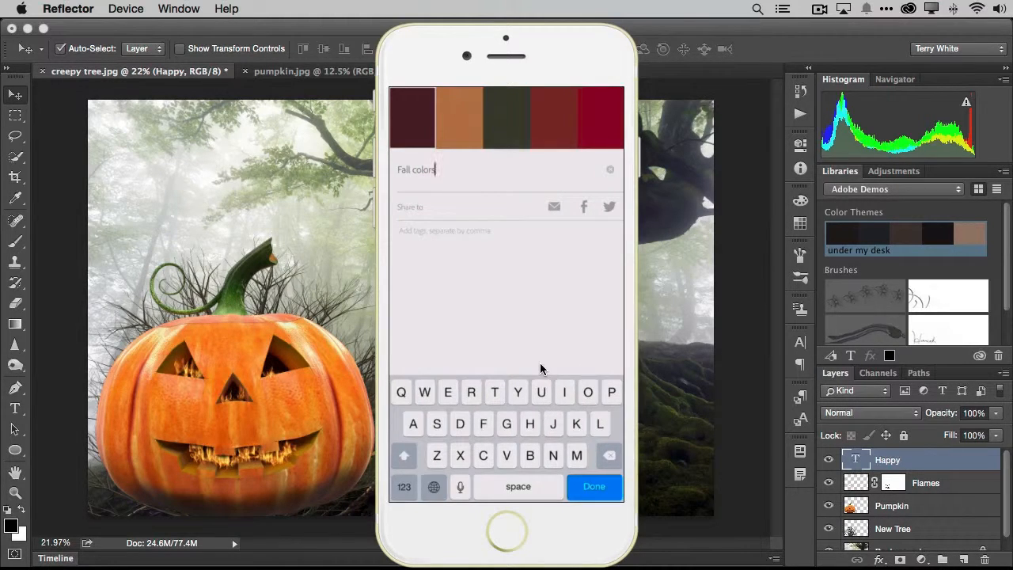
{"action": "key", "text": "Return"}
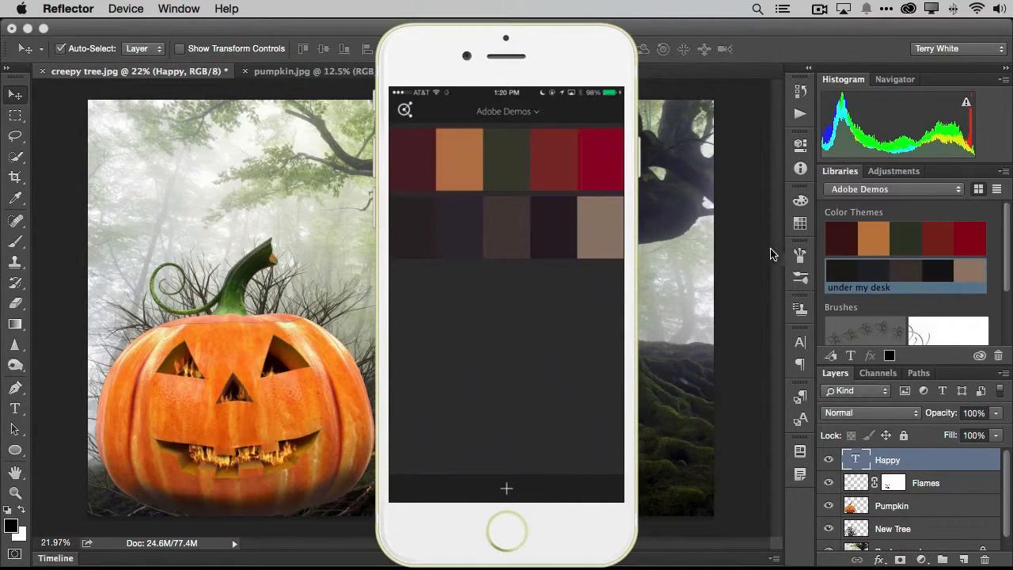
Switch back to Photoshop and try several Fall colors swatches on the "Happy" text, settling on the orange #A98349
{"action": "left_click", "coordinate": [700, 247]}
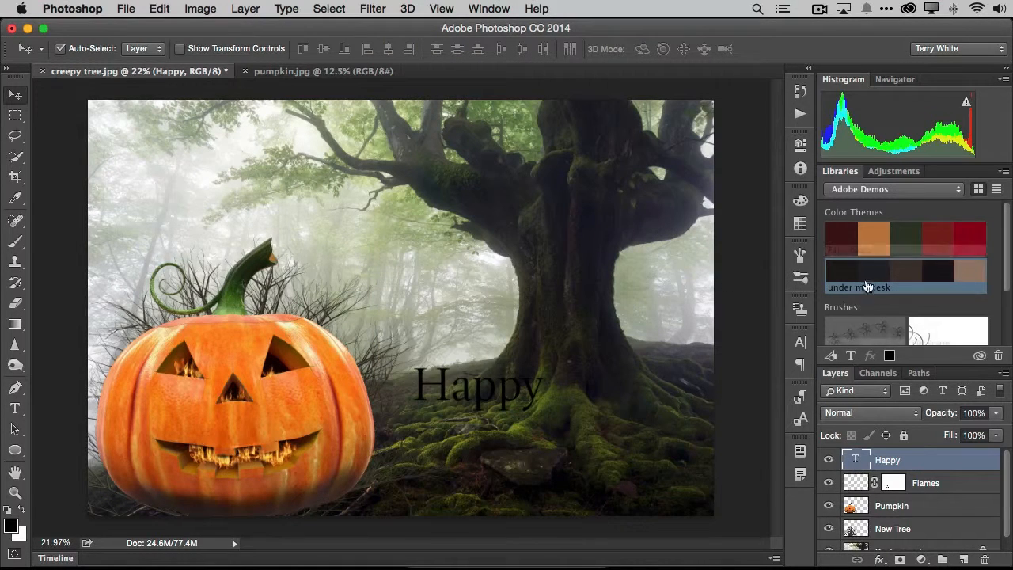
{"action": "mouse_move", "coordinate": [876, 240]}
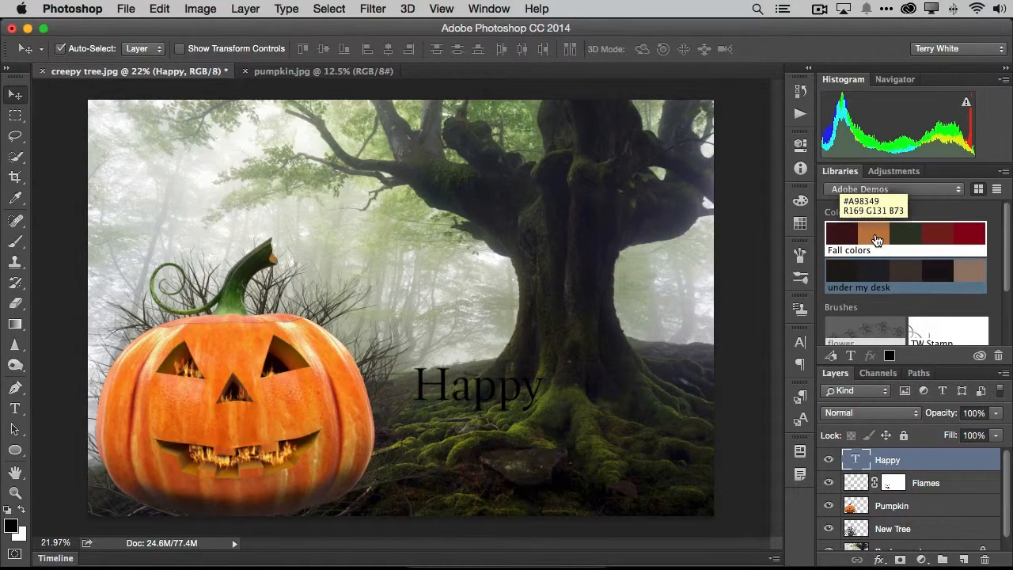
{"action": "left_click", "coordinate": [876, 239]}
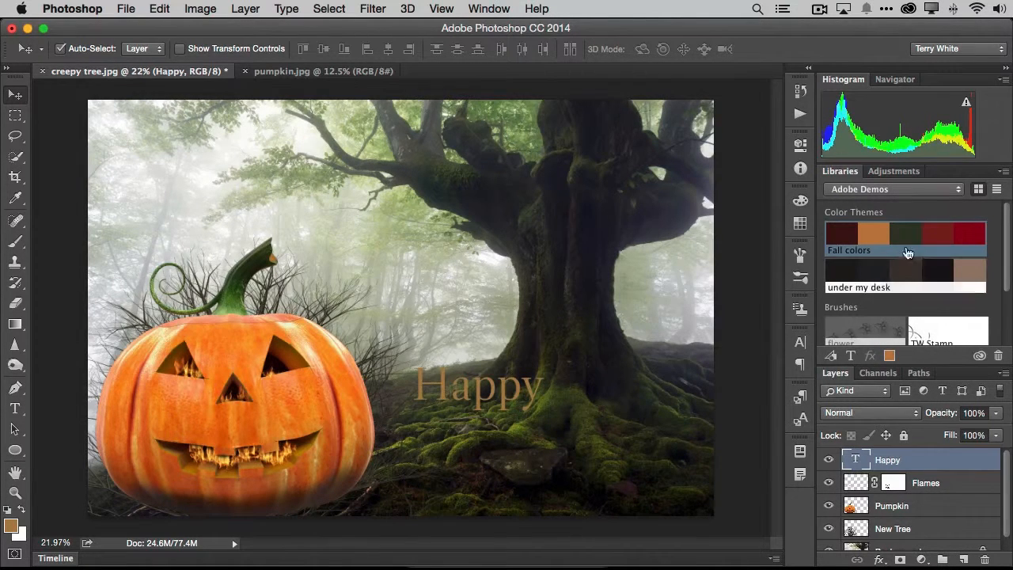
{"action": "left_click", "coordinate": [905, 237]}
{"action": "left_click", "coordinate": [845, 239]}
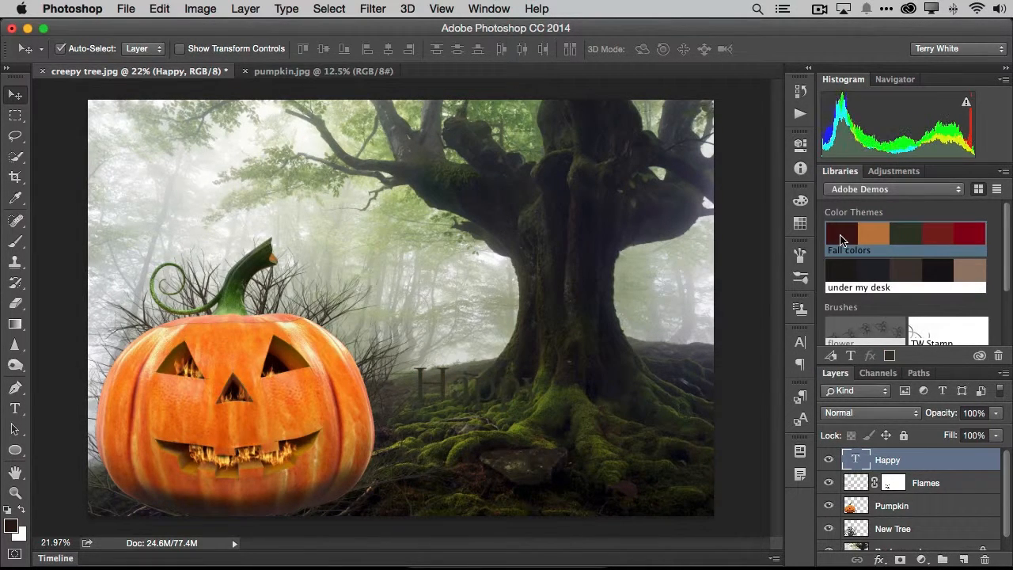
{"action": "left_click", "coordinate": [940, 240]}
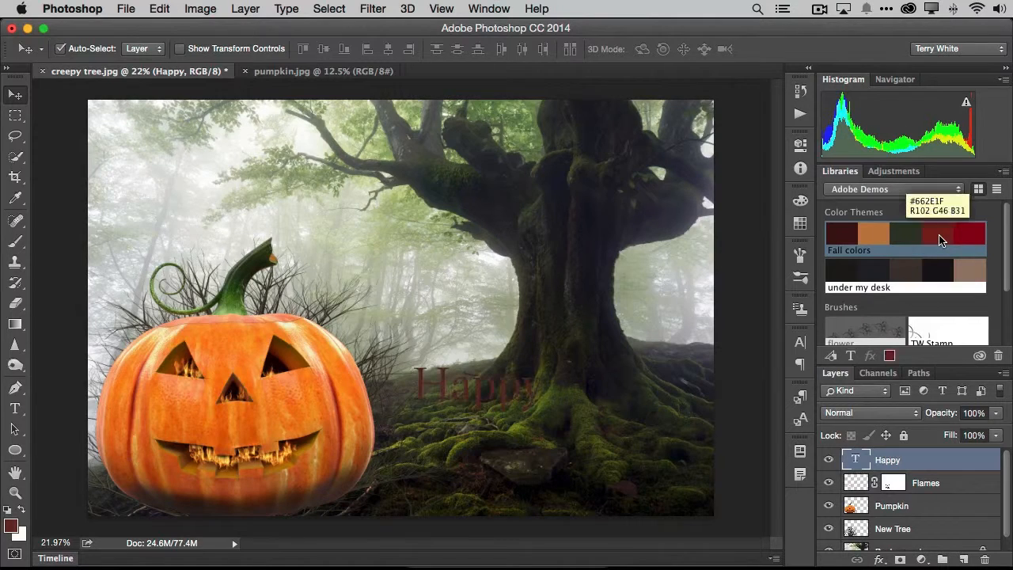
{"action": "left_click", "coordinate": [863, 245]}
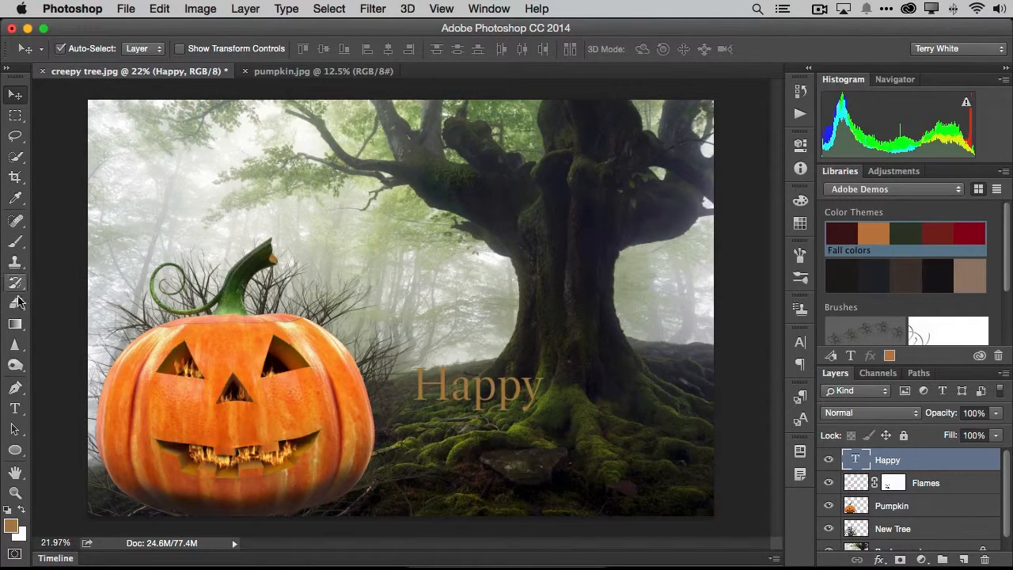
Add a separate text layer reading "Halloween" below the word "Happy"
{"action": "left_click", "coordinate": [15, 408]}
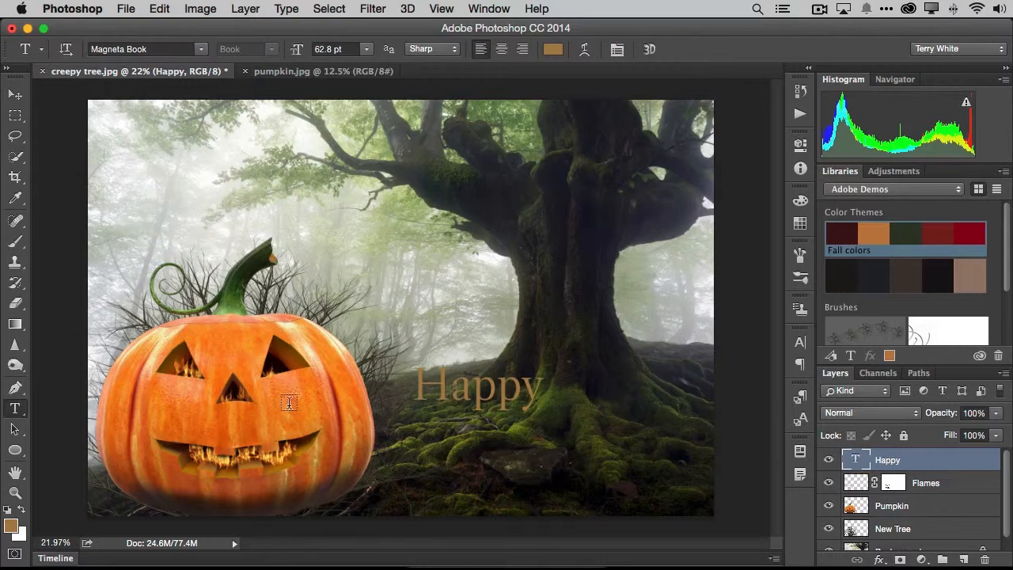
{"action": "left_click", "coordinate": [415, 442]}
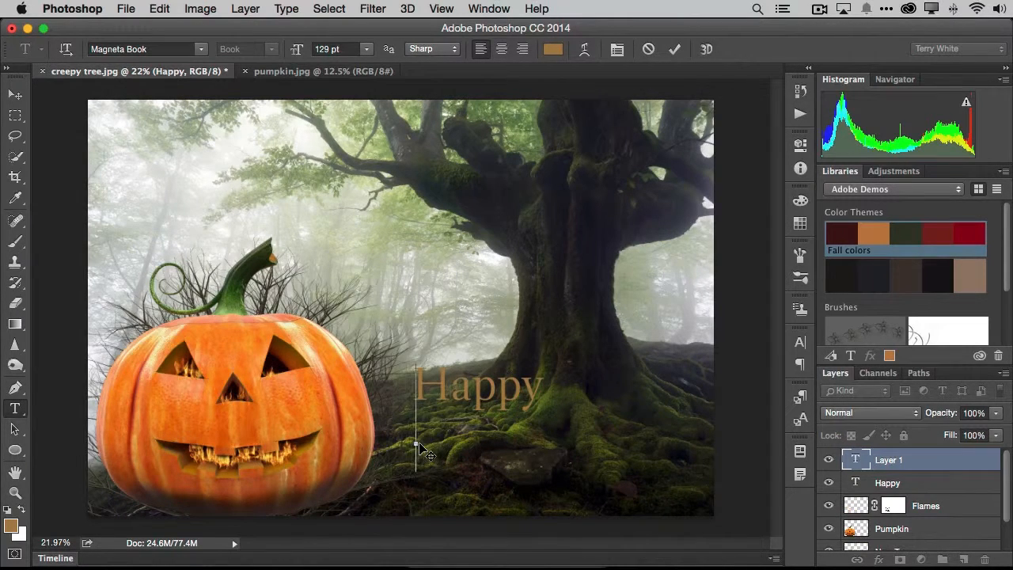
{"action": "type", "text": "Hallowe"}
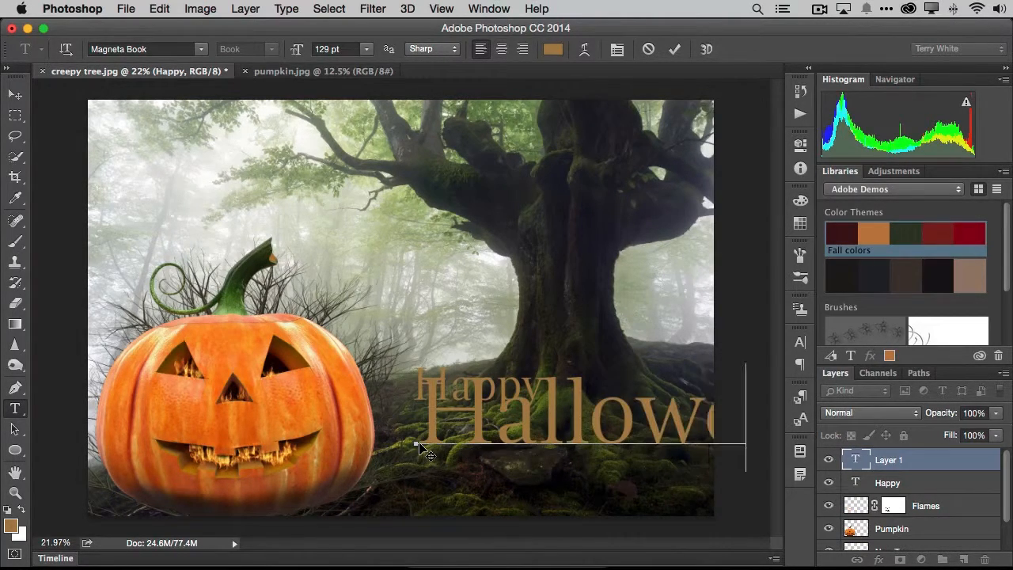
Reduce the "Halloween" text to 90 pt and move it slightly down and left so it sits beneath "Happy"
{"action": "key", "text": "super+a"}
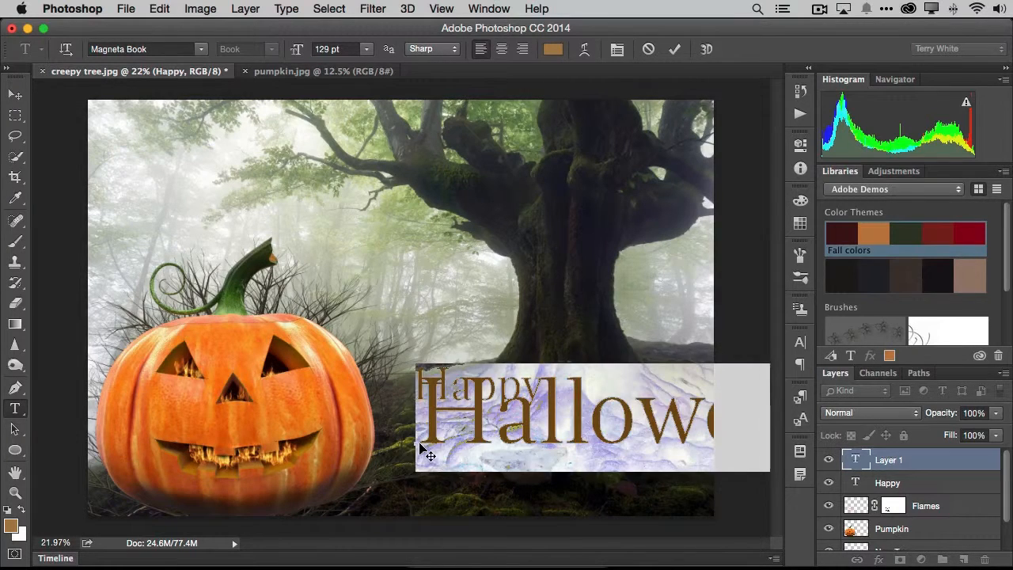
{"action": "key", "text": "super+shift+comma"}
{"action": "key", "text": "super+shift+comma"}
{"action": "key", "text": "super+shift+comma"}
{"action": "key", "text": "super+shift+comma"}
{"action": "key", "text": "super+shift+comma"}
{"action": "key", "text": "super+shift+comma"}
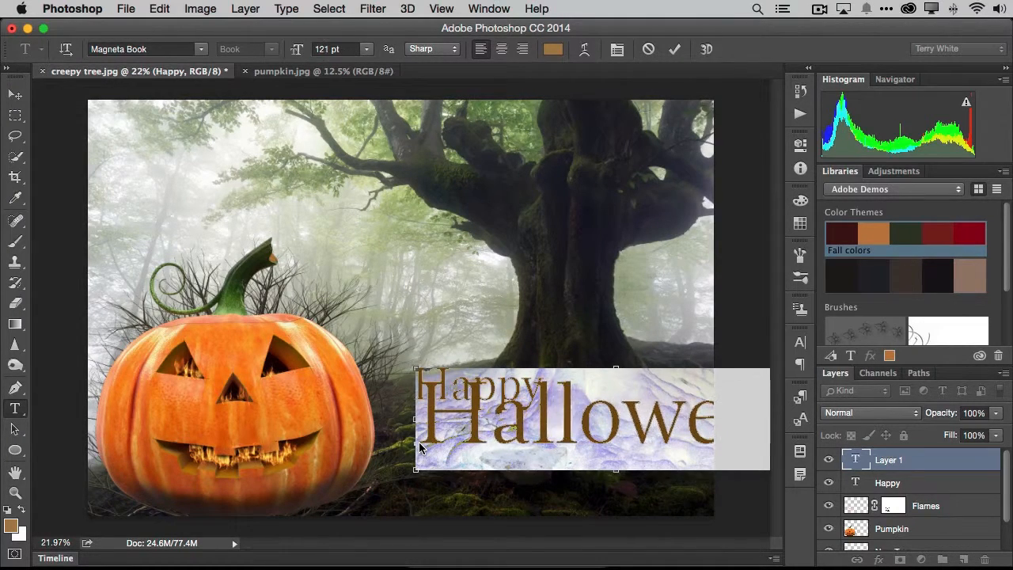
{"action": "key", "text": "super+shift+comma"}
{"action": "key", "text": "super+shift+comma"}
{"action": "key", "text": "super+shift+comma"}
{"action": "key", "text": "super+shift+comma"}
{"action": "key", "text": "super+shift+comma"}
{"action": "key", "text": "super+shift+comma"}
{"action": "key", "text": "super+shift+comma"}
{"action": "key", "text": "super+shift+comma"}
{"action": "key", "text": "super+shift+comma"}
{"action": "key", "text": "super+shift+comma"}
{"action": "key", "text": "super+shift+comma"}
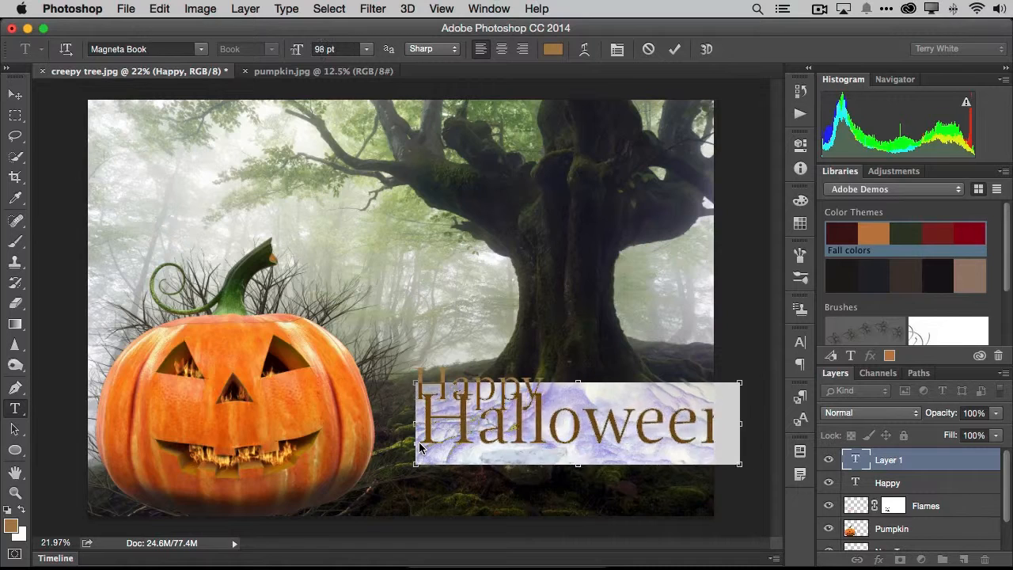
{"action": "key", "text": "super+shift+comma"}
{"action": "key", "text": "super+shift+comma"}
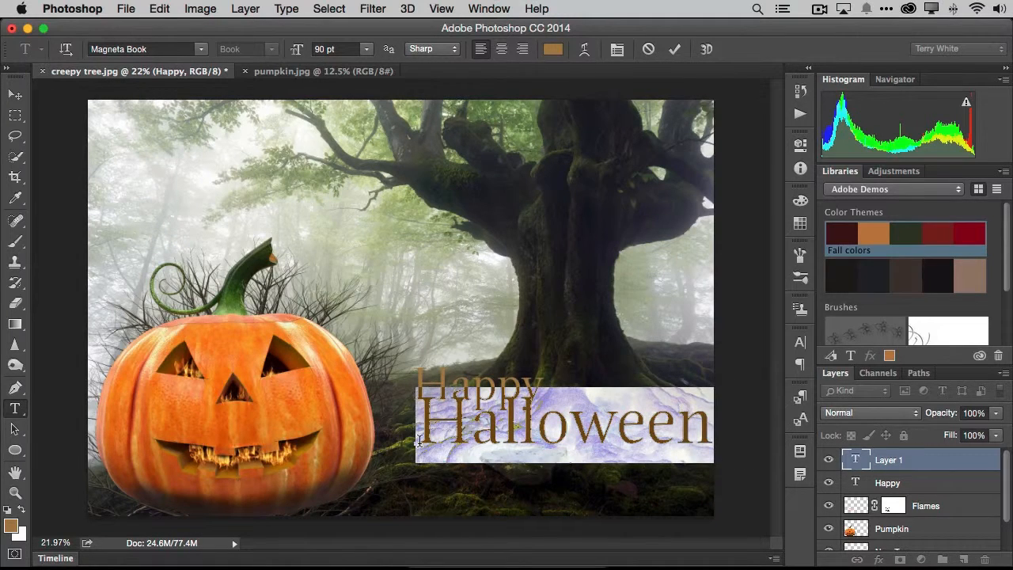
{"action": "left_click", "coordinate": [674, 49]}
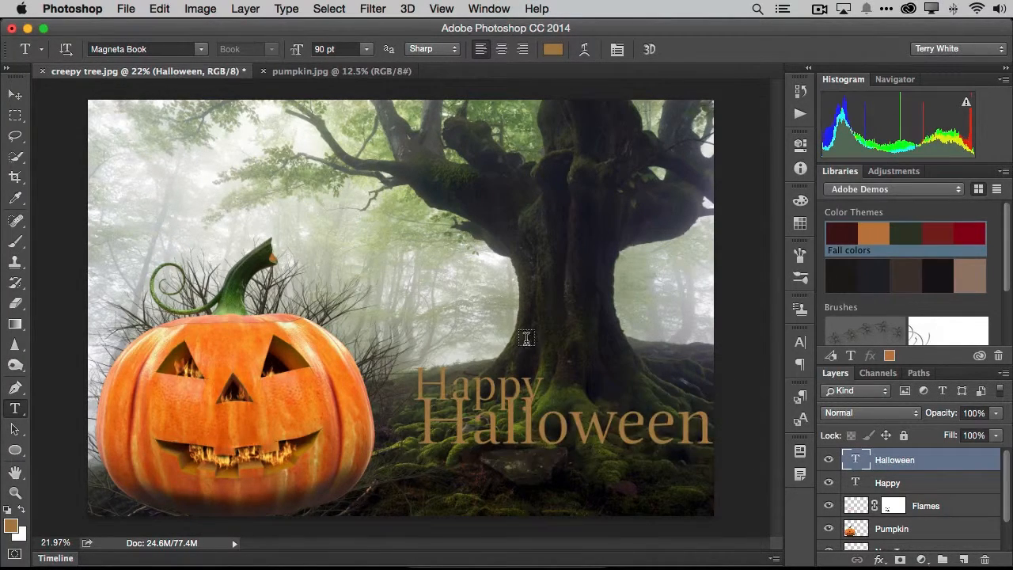
{"action": "left_click", "coordinate": [15, 94]}
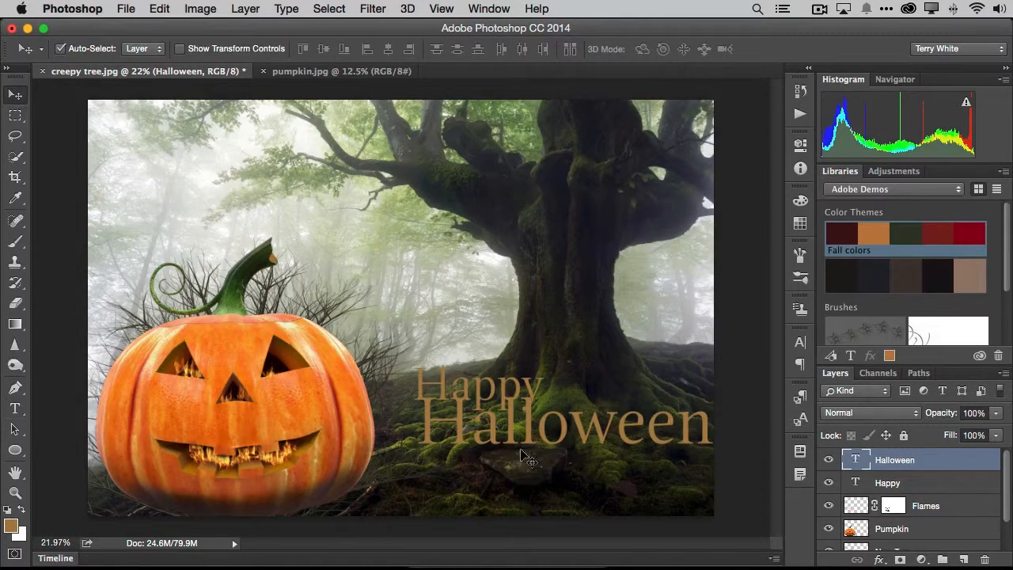
{"action": "left_click_drag", "start_coordinate": [494, 434], "coordinate": [486, 450]}
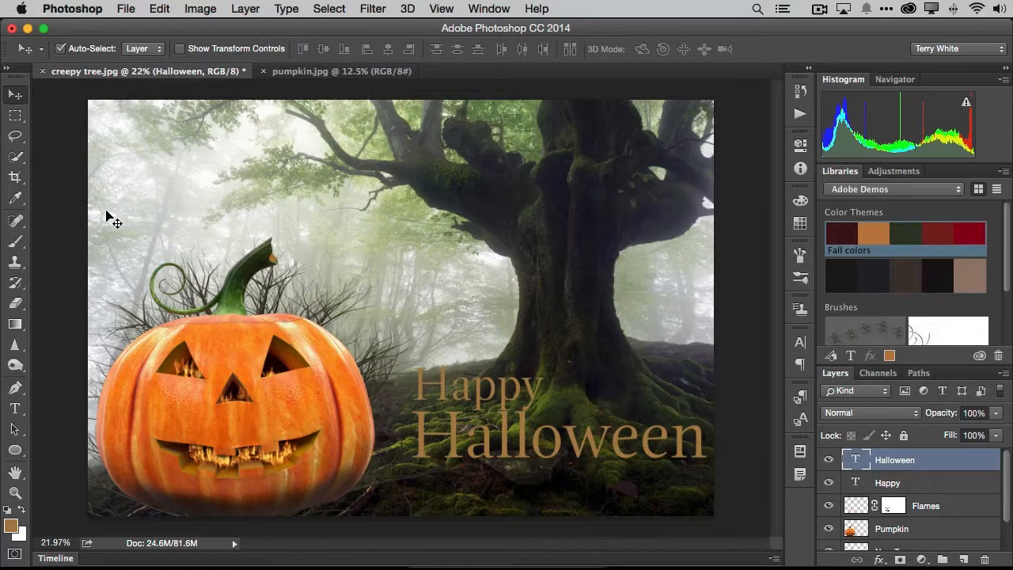
Go from the "Halloween" text's font choices to the Typekit library in Chrome and filter its desktop fonts to the Decorative classification
{"action": "key", "text": "t"}
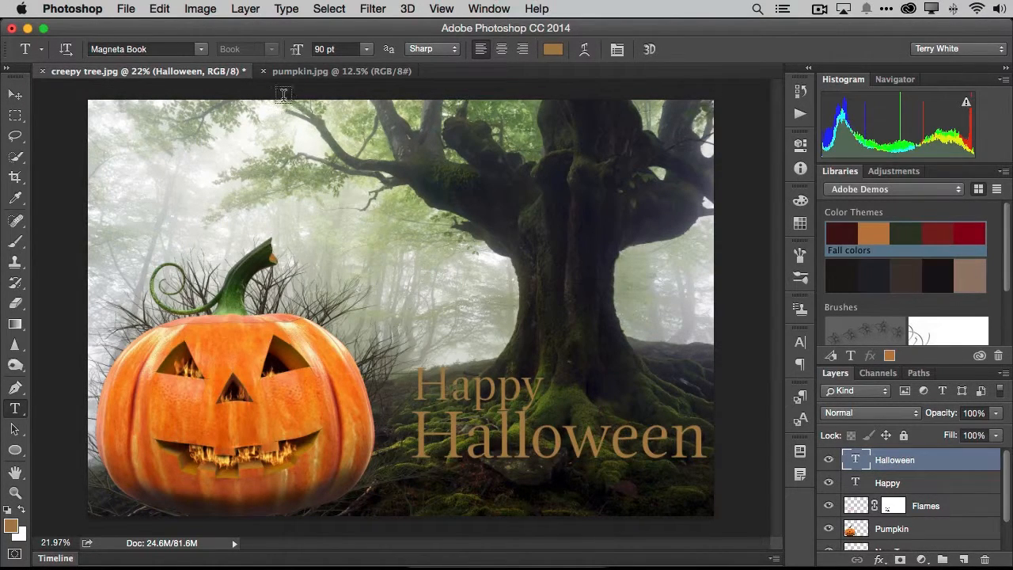
{"action": "left_click", "coordinate": [204, 51]}
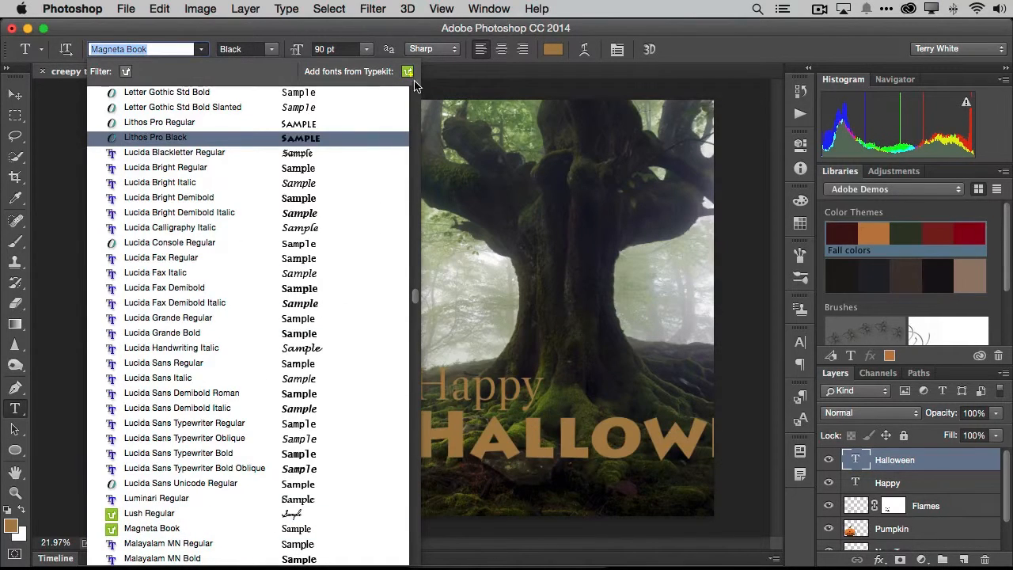
{"action": "scroll", "coordinate": [262, 193], "scroll_direction": "down", "scroll_amount": 10}
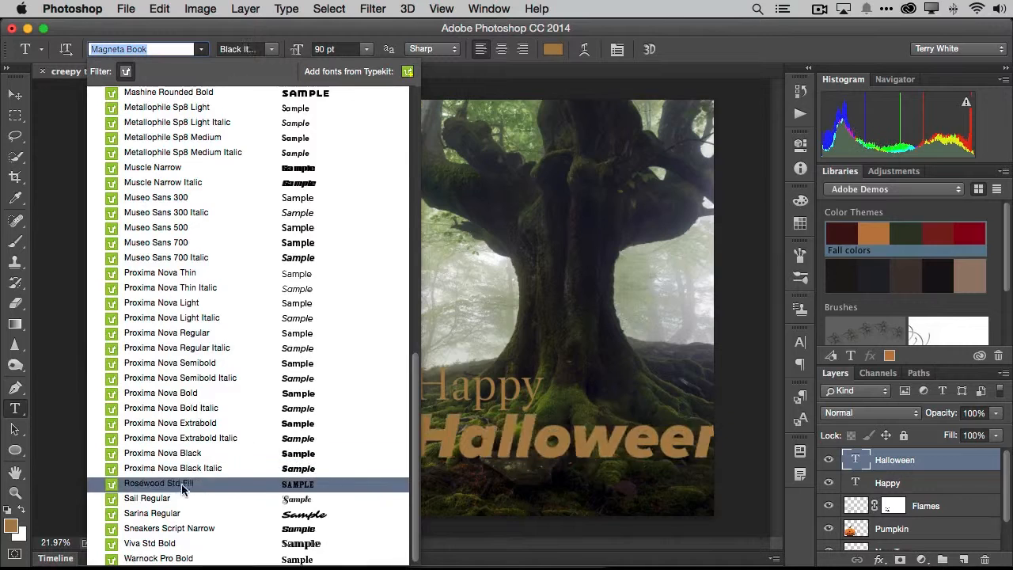
{"action": "left_click", "coordinate": [408, 72]}
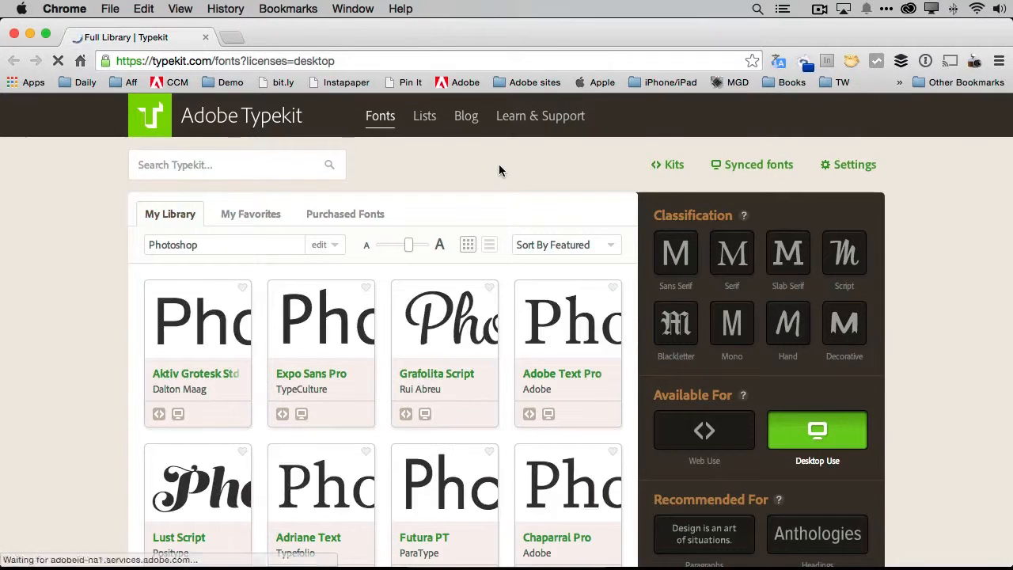
{"action": "left_click", "coordinate": [839, 329]}
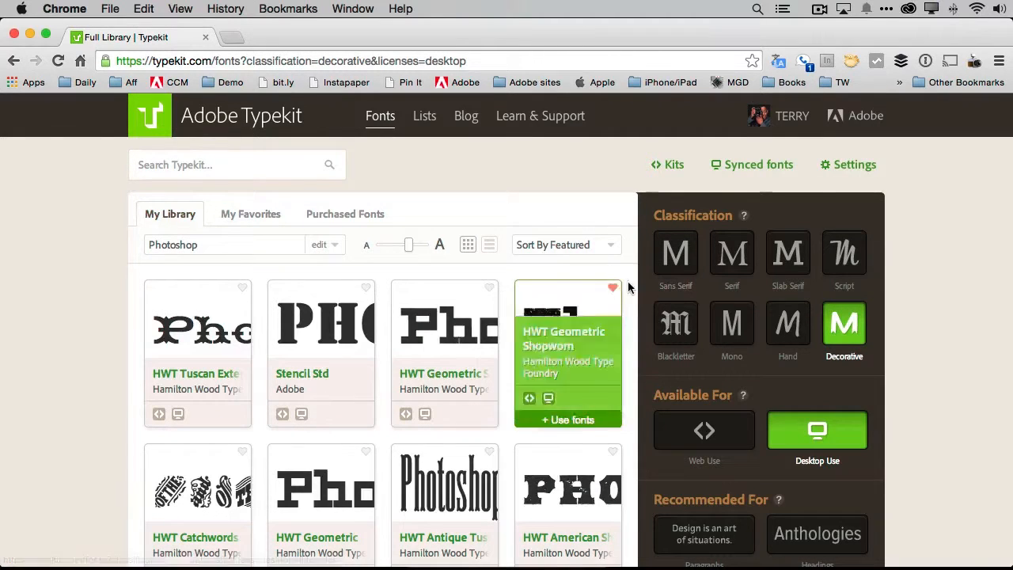
Load more of the decorative font families and sync Quake Std for desktop use
{"action": "scroll", "coordinate": [628, 287], "scroll_direction": "down", "scroll_amount": 8}
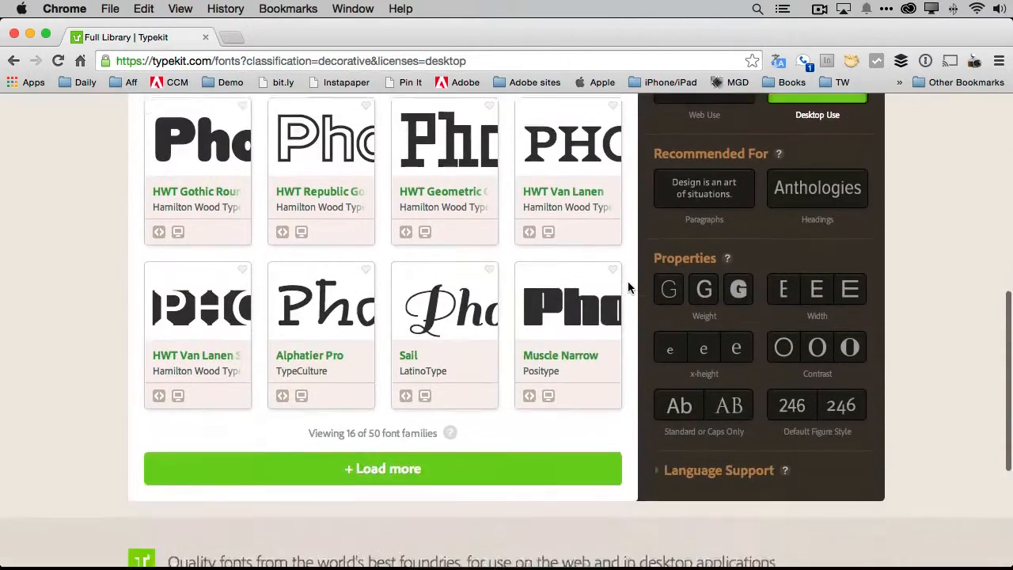
{"action": "scroll", "coordinate": [628, 286], "scroll_direction": "down", "scroll_amount": 3}
{"action": "left_click", "coordinate": [391, 384]}
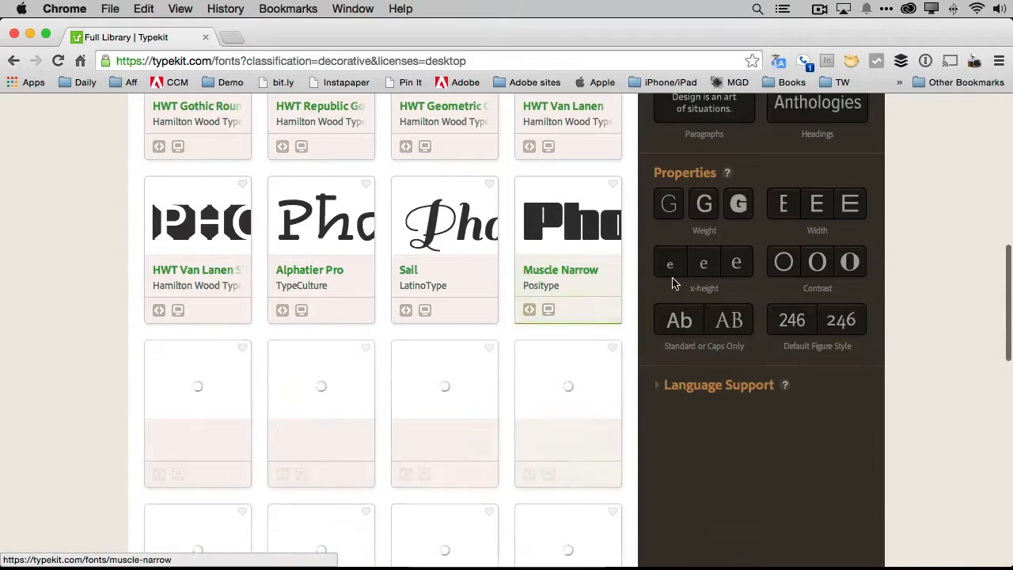
{"action": "scroll", "coordinate": [633, 284], "scroll_direction": "down", "scroll_amount": 8}
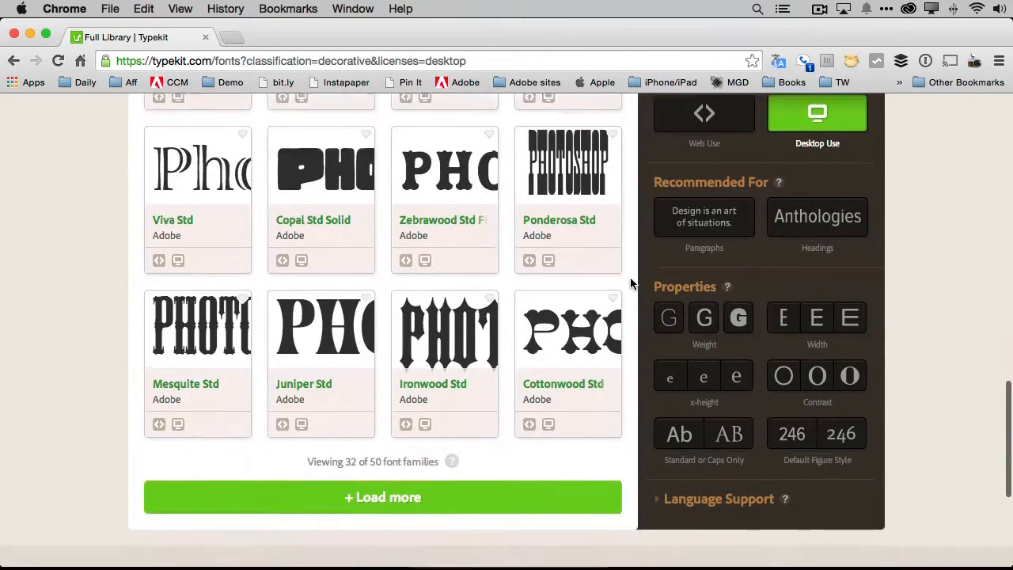
{"action": "scroll", "coordinate": [631, 284], "scroll_direction": "down", "scroll_amount": 2}
{"action": "left_click", "coordinate": [345, 402]}
{"action": "scroll", "coordinate": [616, 317], "scroll_direction": "down", "scroll_amount": 1}
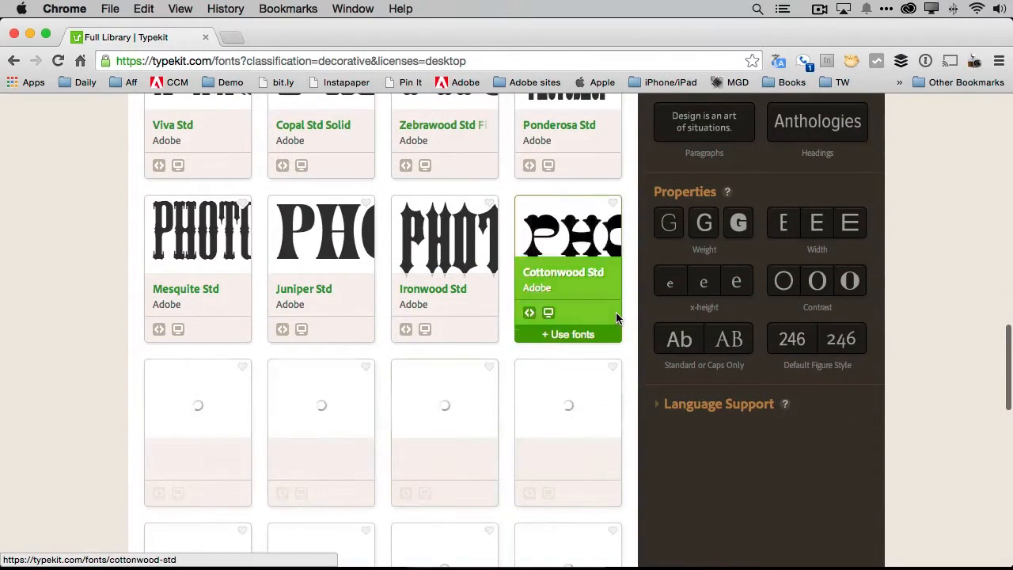
{"action": "scroll", "coordinate": [616, 312], "scroll_direction": "down", "scroll_amount": 6}
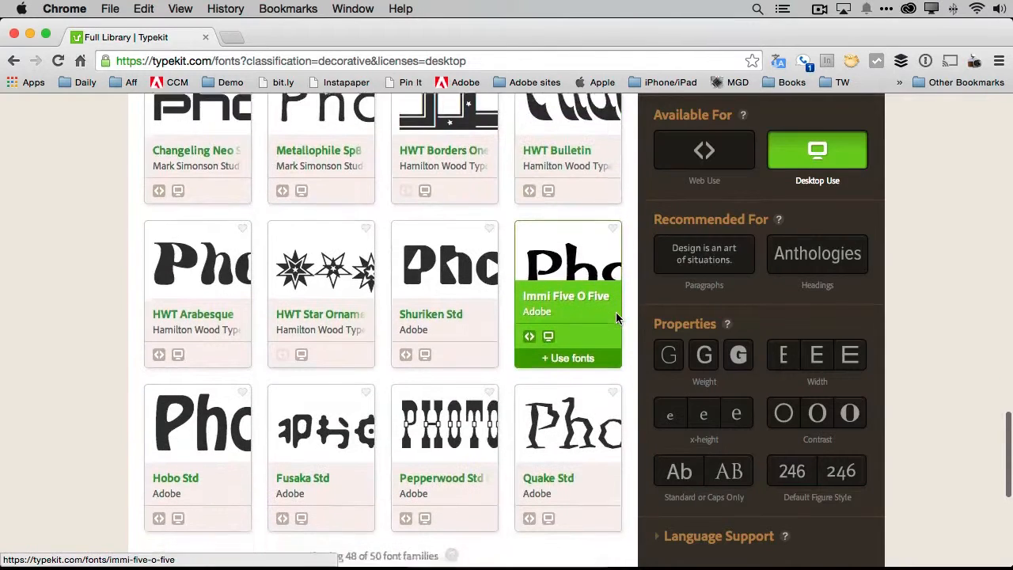
{"action": "scroll", "coordinate": [615, 313], "scroll_direction": "down", "scroll_amount": 2}
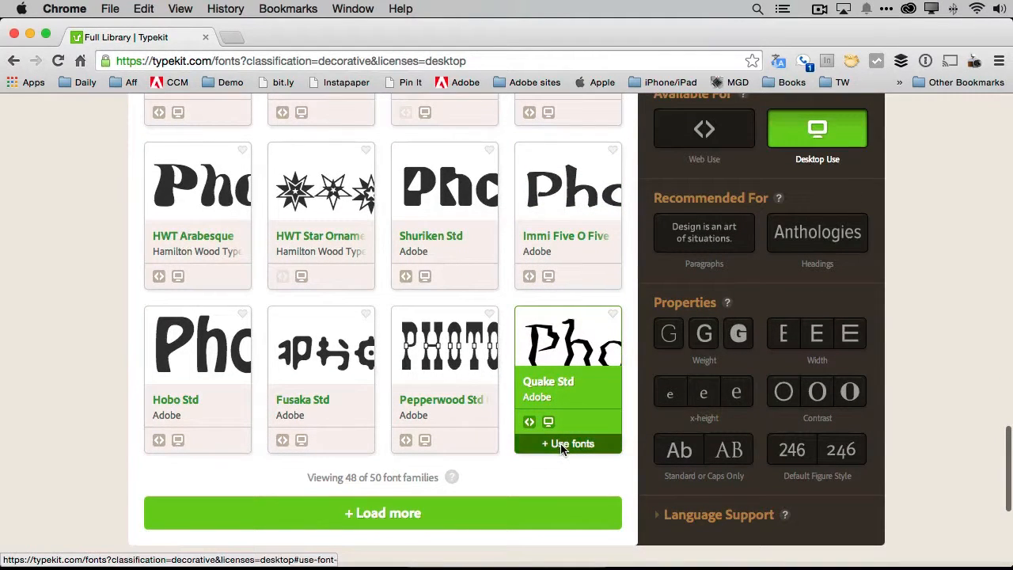
{"action": "left_click", "coordinate": [583, 444]}
{"action": "left_click", "coordinate": [503, 403]}
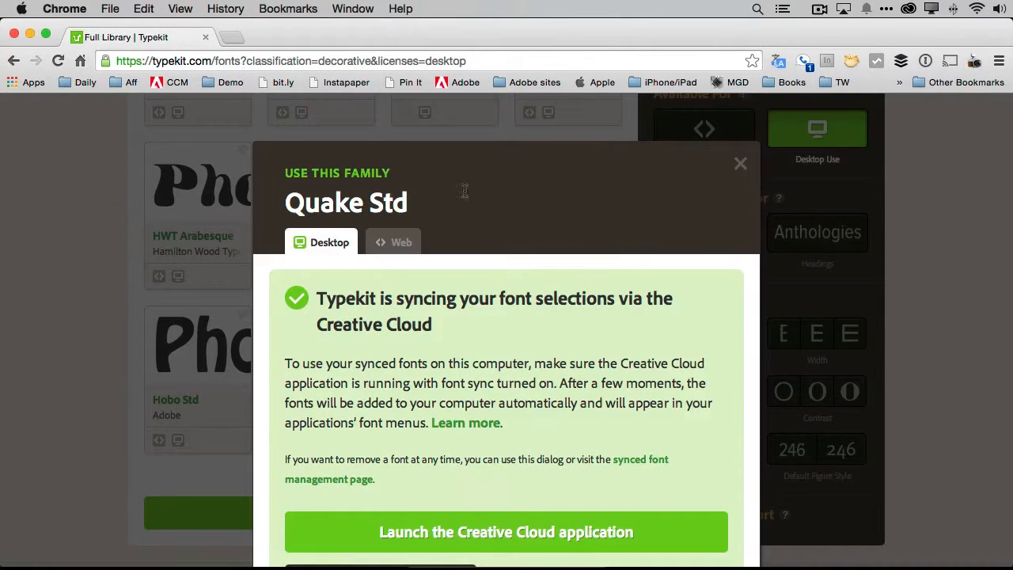
{"action": "left_click", "coordinate": [741, 166]}
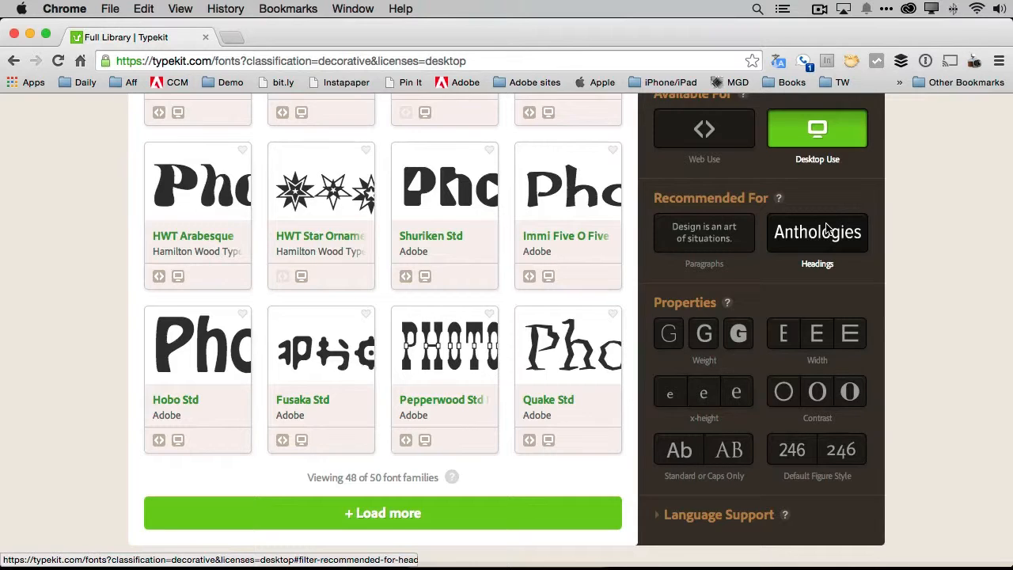
Switch back to Photoshop and set the "Halloween" text's font to Quake Std Regular
{"action": "key", "text": "super+Tab"}
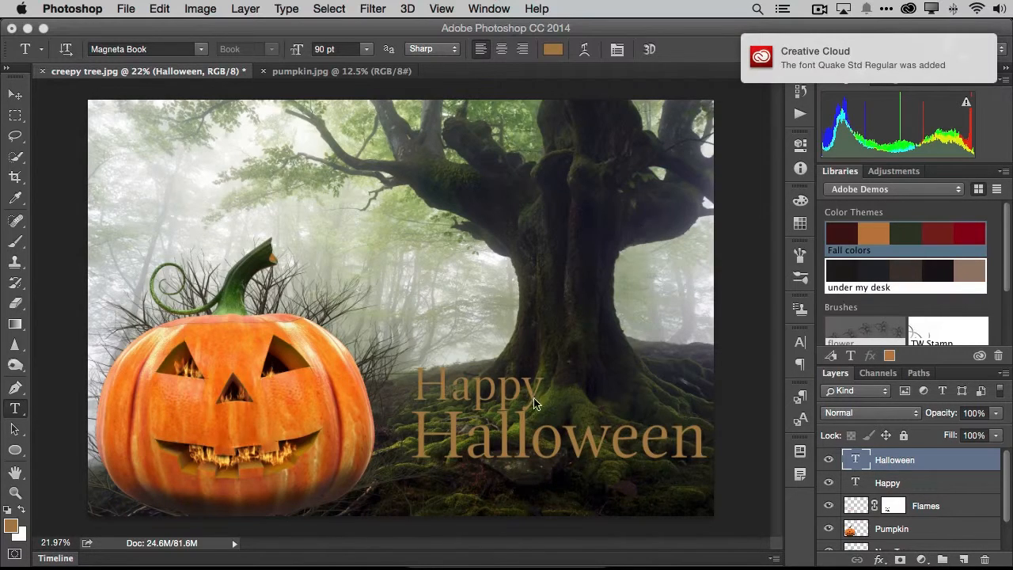
{"action": "left_click", "coordinate": [201, 49]}
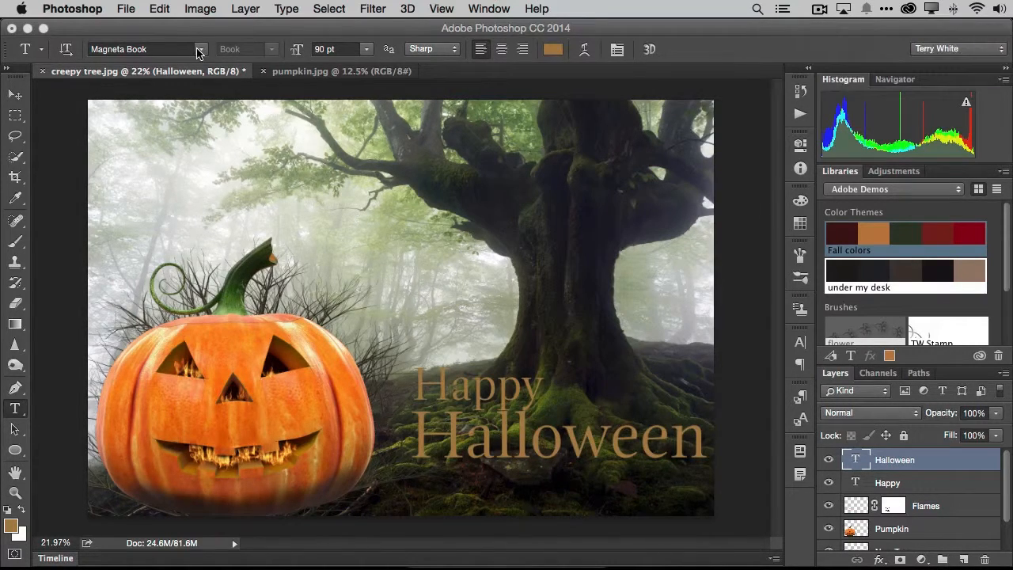
{"action": "scroll", "coordinate": [198, 396], "scroll_direction": "down", "scroll_amount": 3}
{"action": "left_click", "coordinate": [178, 467]}
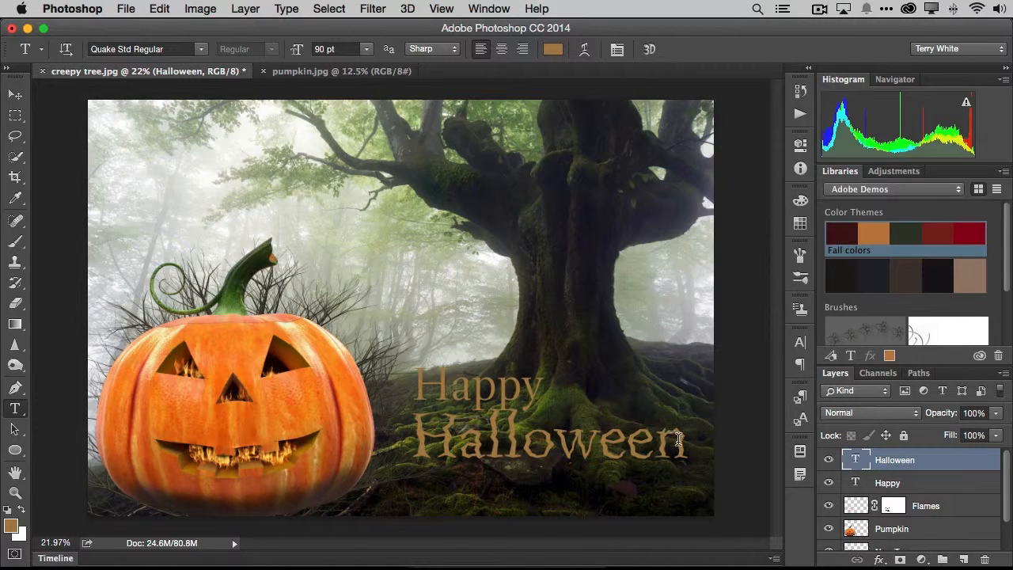
Recolor the "Halloween" text with the flame yellow-orange #f5b54a sampled from the pumpkin's eye
{"action": "left_click", "coordinate": [553, 49]}
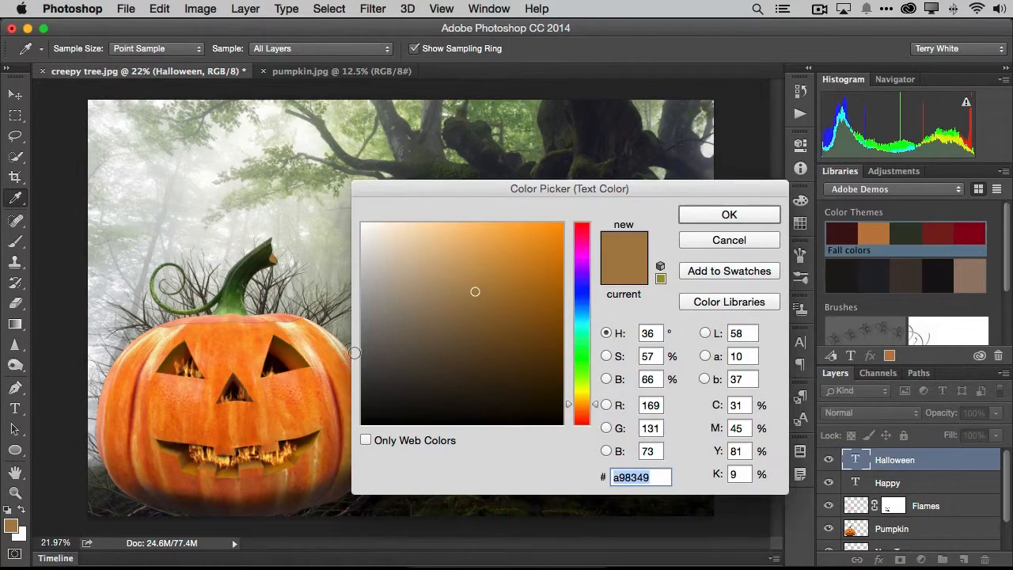
{"action": "left_click", "coordinate": [272, 373]}
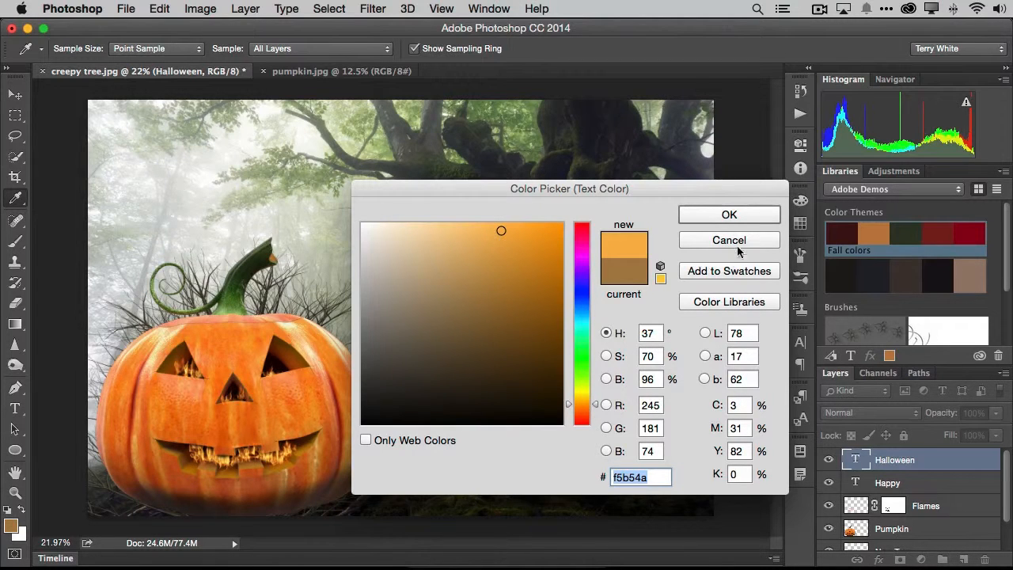
{"action": "left_click", "coordinate": [730, 215]}
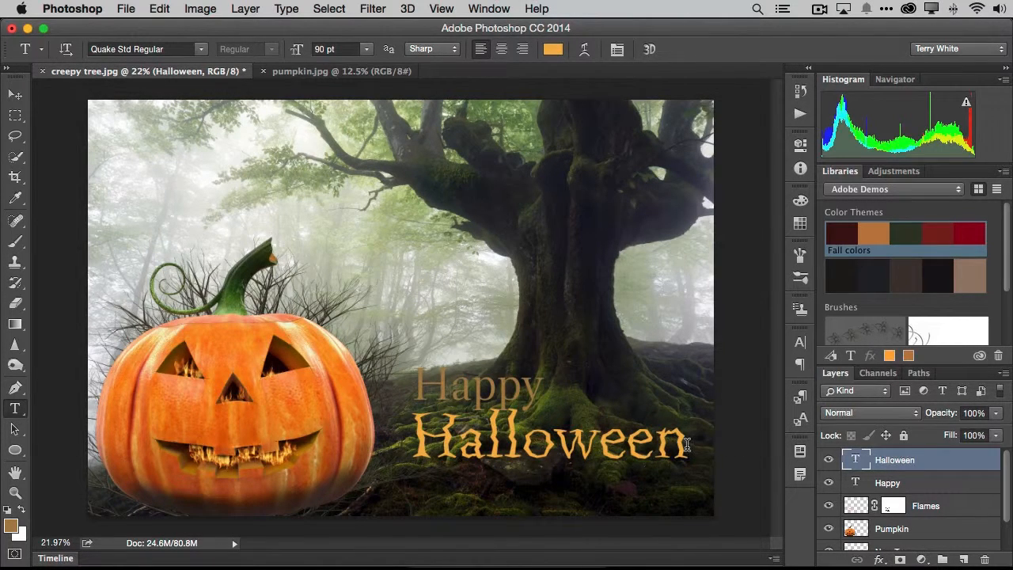
Scale the "Halloween" text proportionally to about 122.6% and place it lower, spanning from the pumpkin's edge to near the image's right edge
{"action": "key", "text": "super+t"}
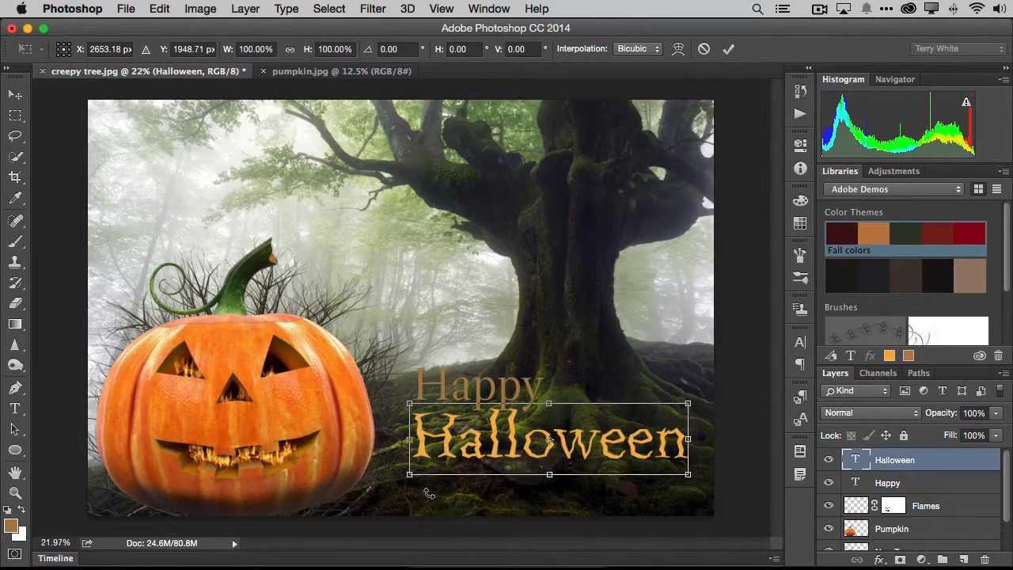
{"action": "left_click_drag", "start_coordinate": [408, 477], "coordinate": [368, 484]}
{"action": "left_click_drag", "start_coordinate": [599, 462], "coordinate": [615, 491]}
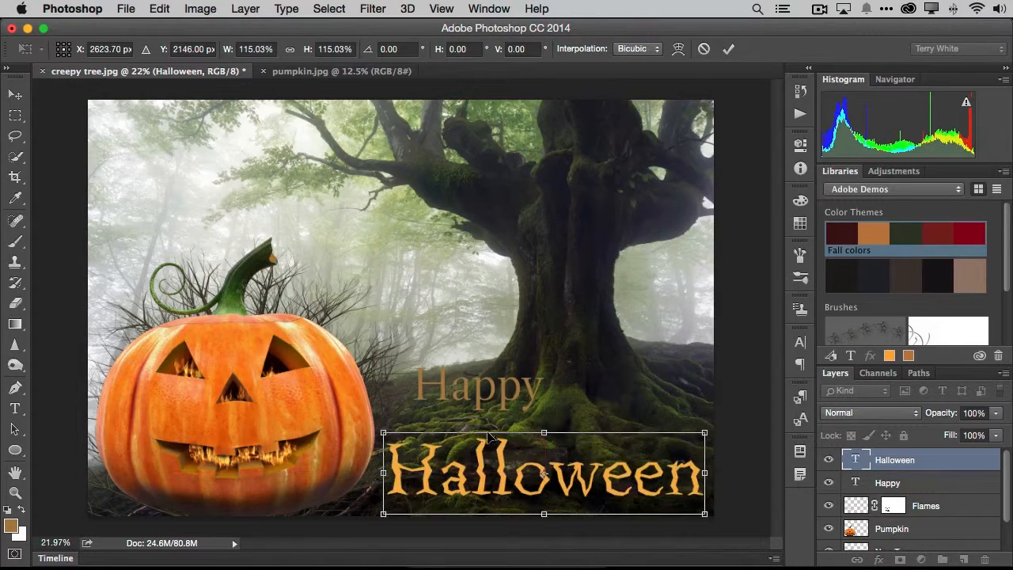
{"action": "left_click_drag", "start_coordinate": [381, 432], "coordinate": [363, 427]}
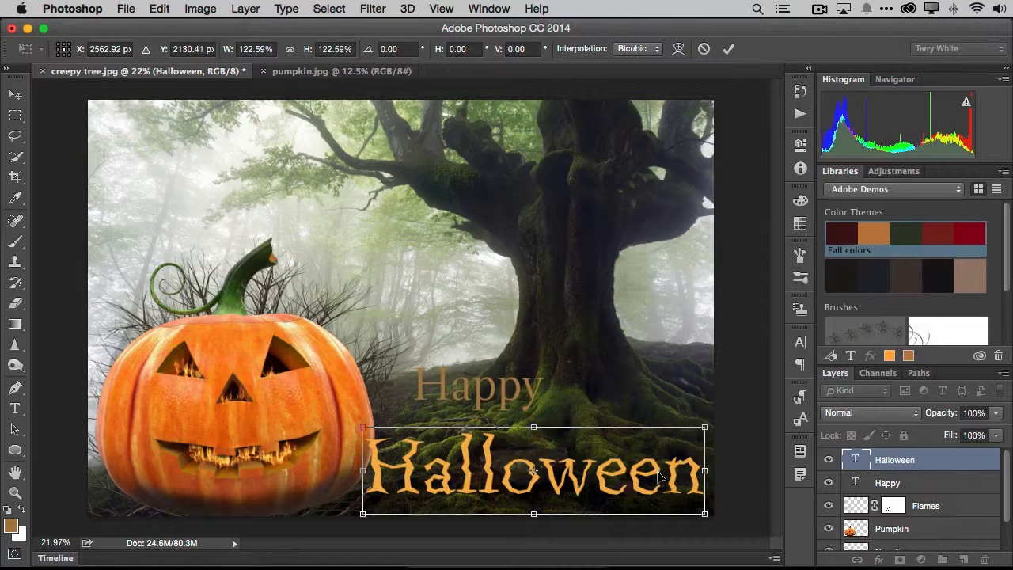
{"action": "key", "text": "t"}
{"action": "key", "text": "Return"}
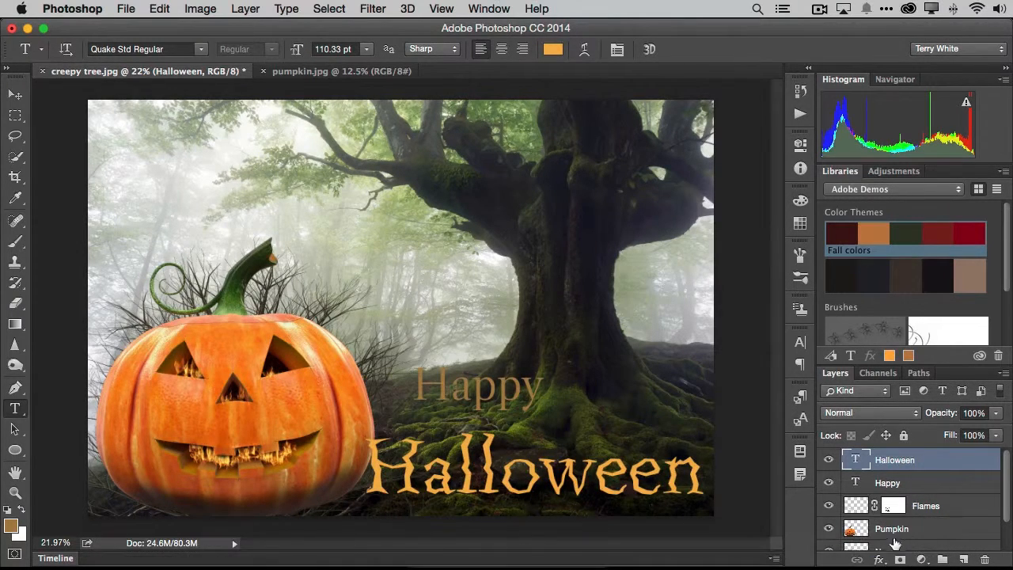
Add an Inner Shadow effect with a distance of 14 px to the "Halloween" text layer
{"action": "left_click", "coordinate": [880, 560]}
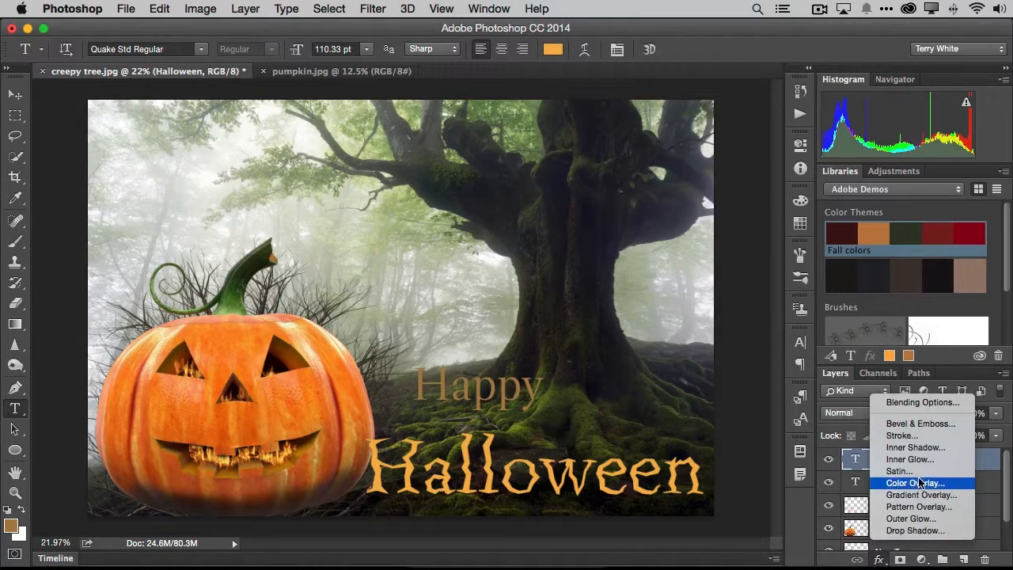
{"action": "left_click", "coordinate": [926, 449]}
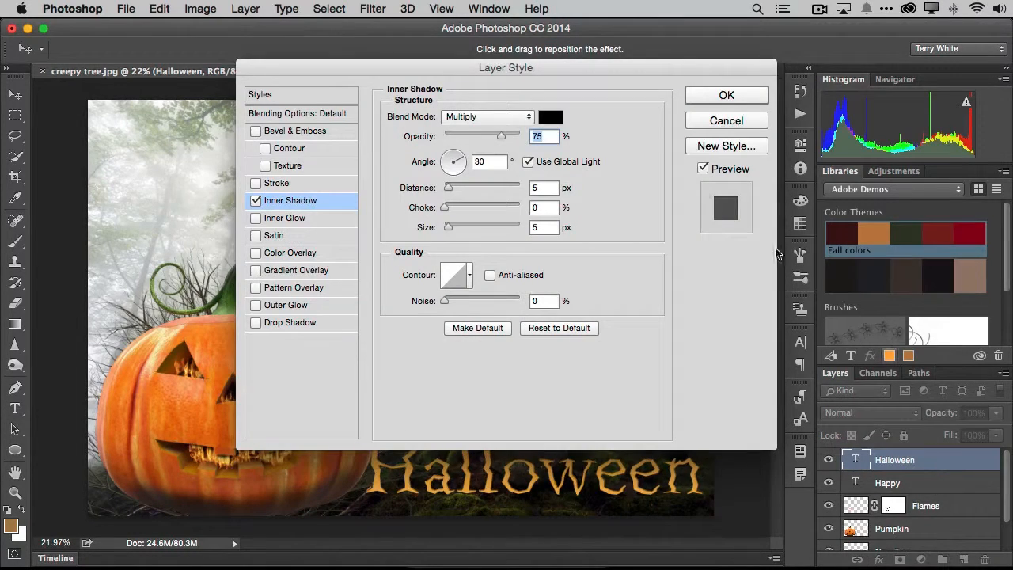
{"action": "left_click_drag", "start_coordinate": [555, 67], "coordinate": [529, 29]}
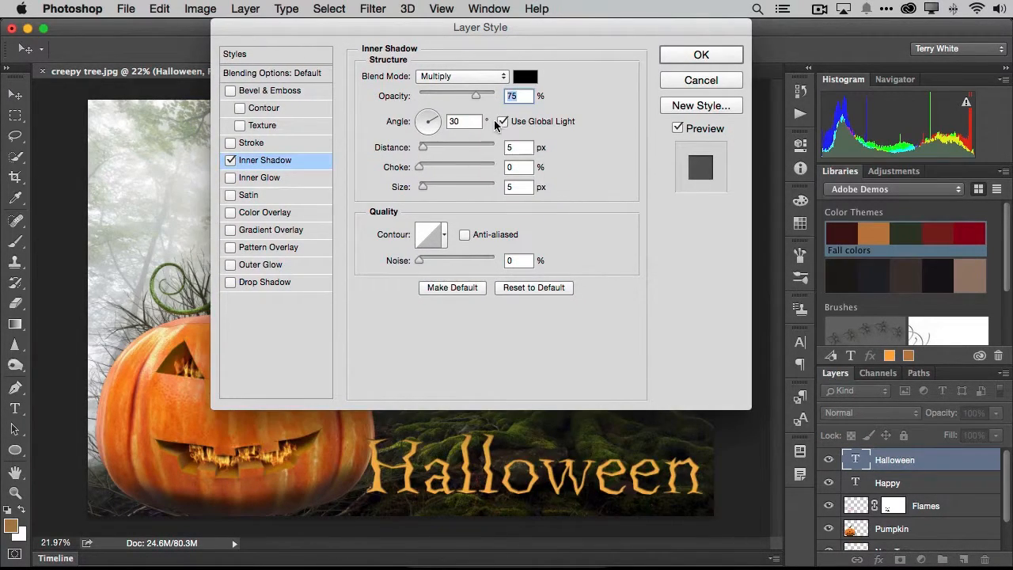
{"action": "left_click_drag", "start_coordinate": [425, 152], "coordinate": [430, 151]}
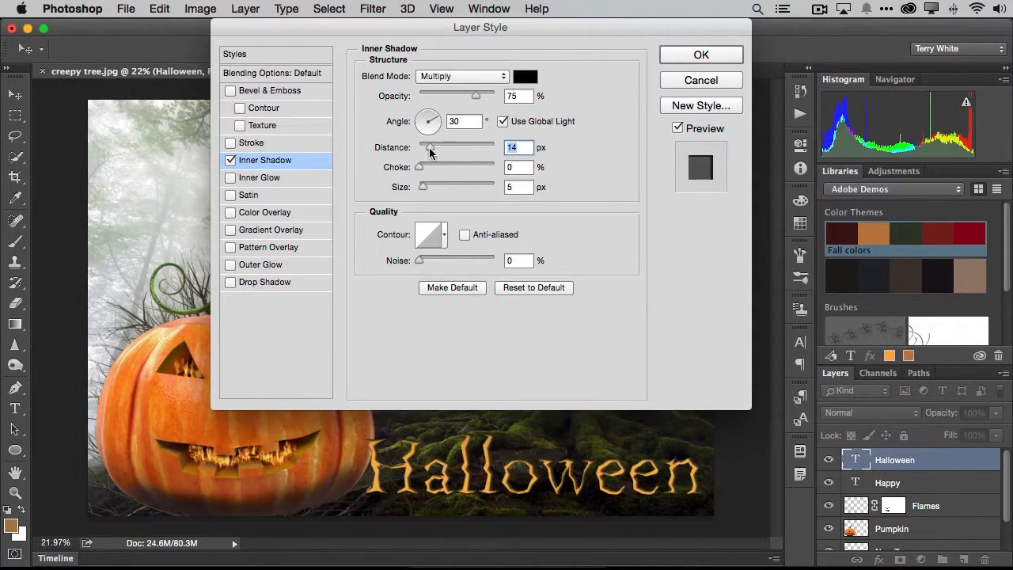
{"action": "left_click", "coordinate": [693, 52]}
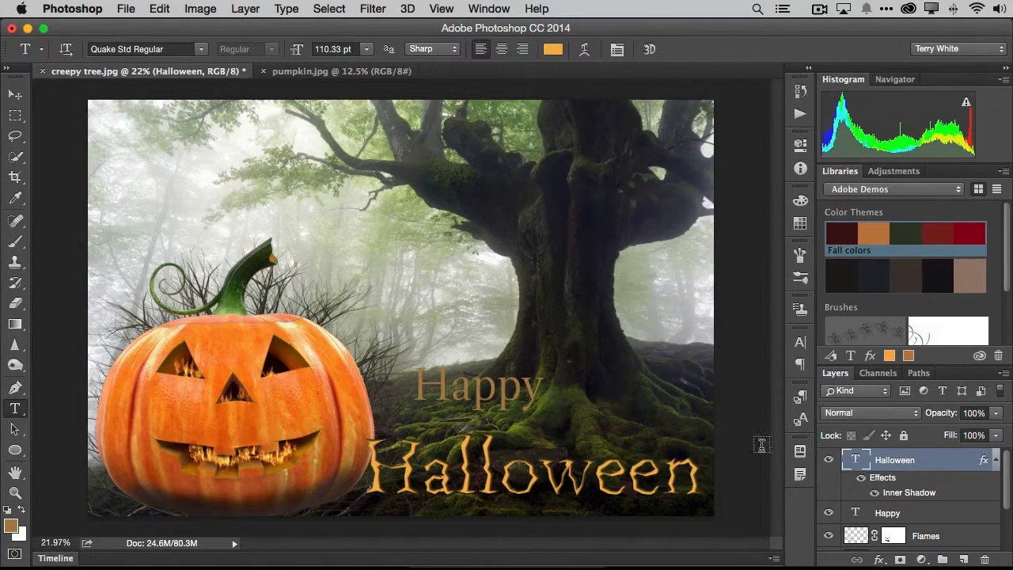
Add a new empty layer directly above the Background layer and name it "Frame"
{"action": "scroll", "coordinate": [868, 485], "scroll_direction": "down", "scroll_amount": 3}
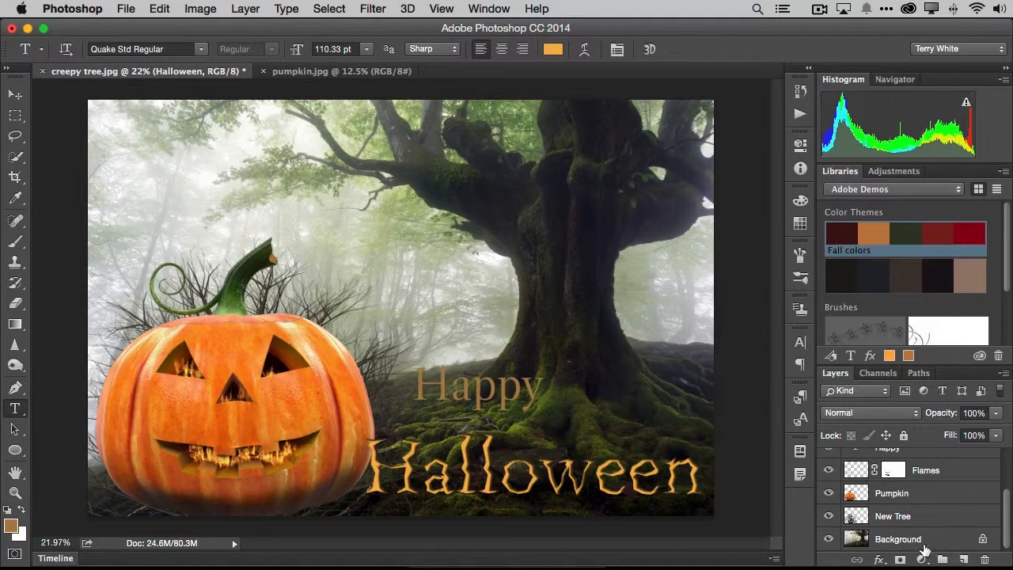
{"action": "left_click", "coordinate": [925, 545]}
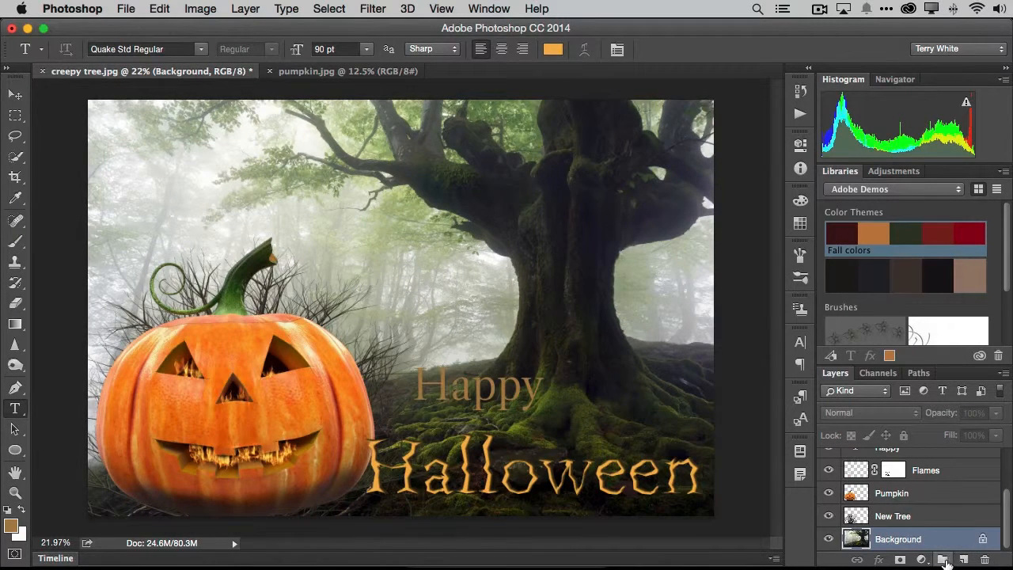
{"action": "left_click", "coordinate": [960, 560]}
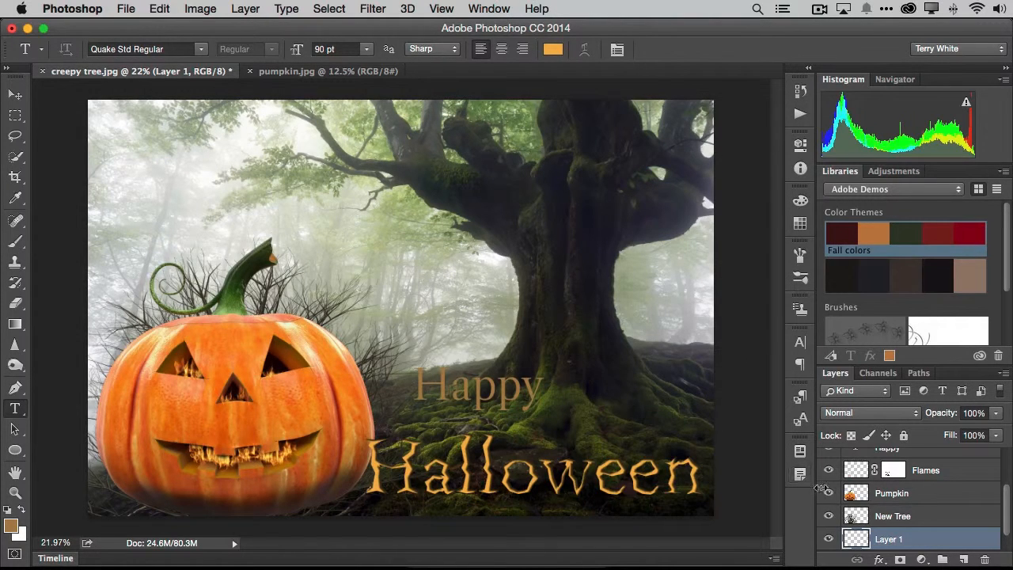
{"action": "double_click", "coordinate": [891, 538]}
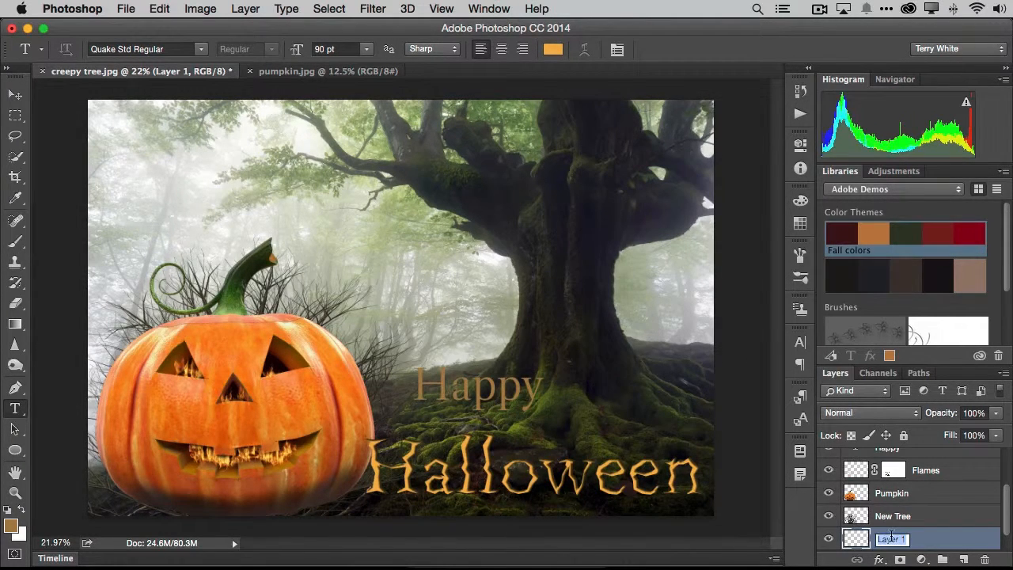
{"action": "type", "text": "Frame"}
{"action": "key", "text": "Return"}
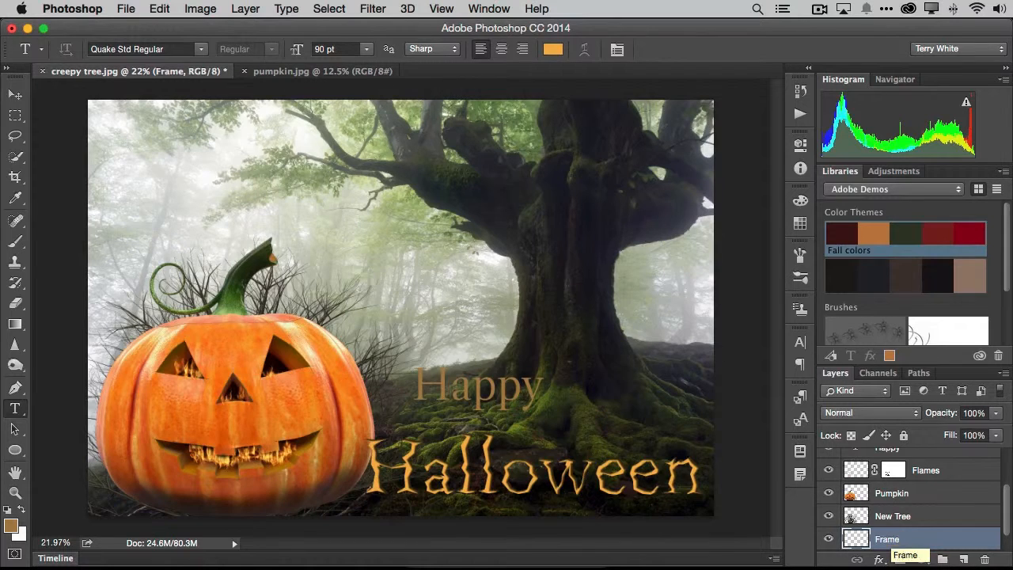
Set up the Picture Frame render filter on the Frame layer with frame style 42: Art Frame, margin 1 and size 8
{"action": "left_click", "coordinate": [372, 10]}
{"action": "mouse_move", "coordinate": [408, 277]}
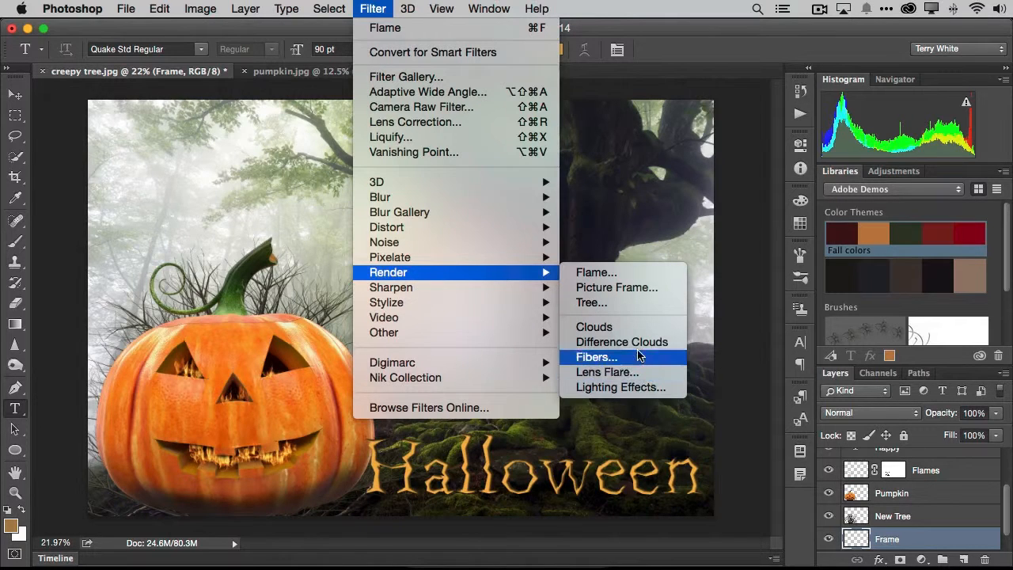
{"action": "left_click", "coordinate": [611, 289]}
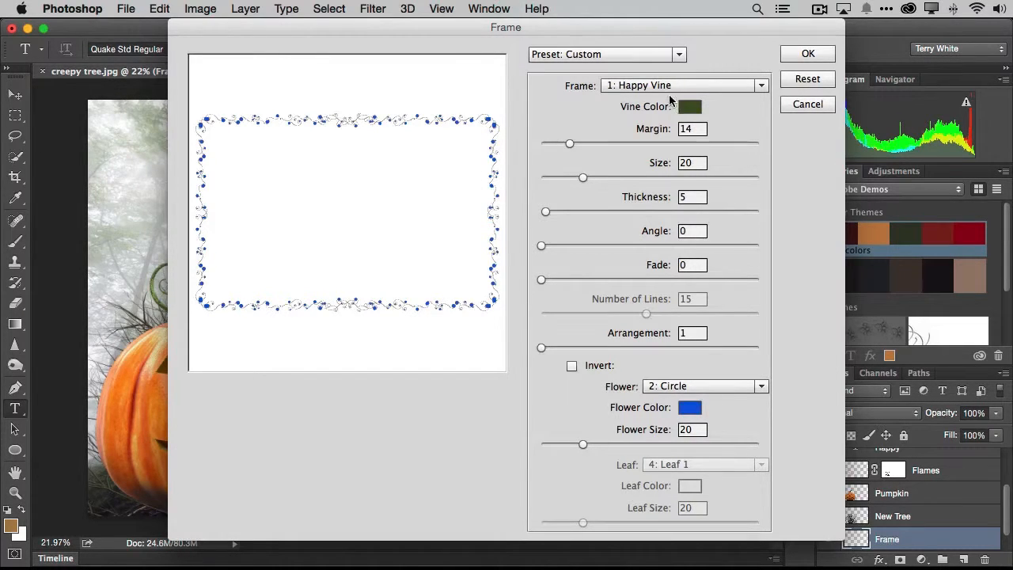
{"action": "left_click", "coordinate": [764, 88]}
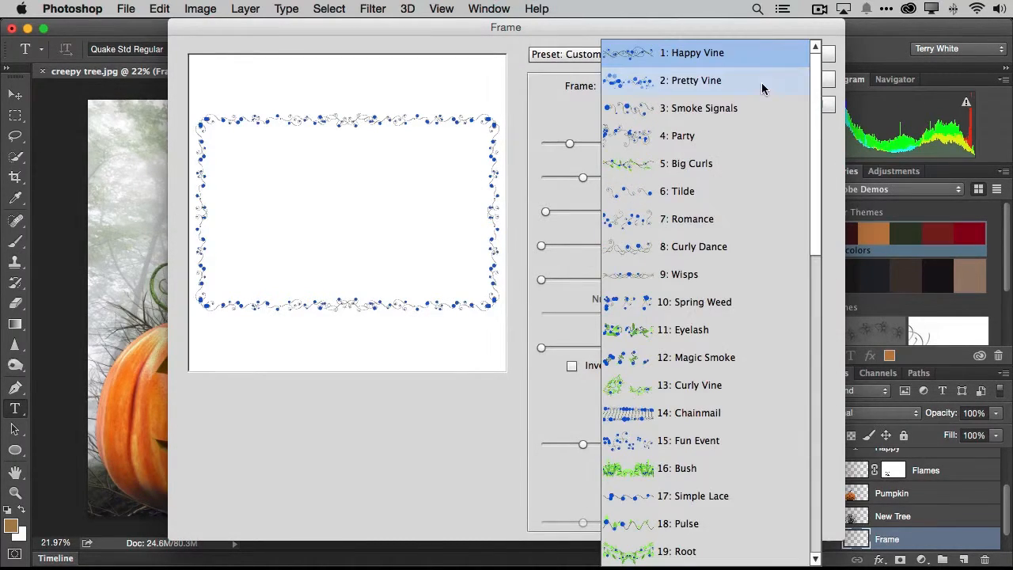
{"action": "scroll", "coordinate": [724, 244], "scroll_direction": "down", "scroll_amount": 10}
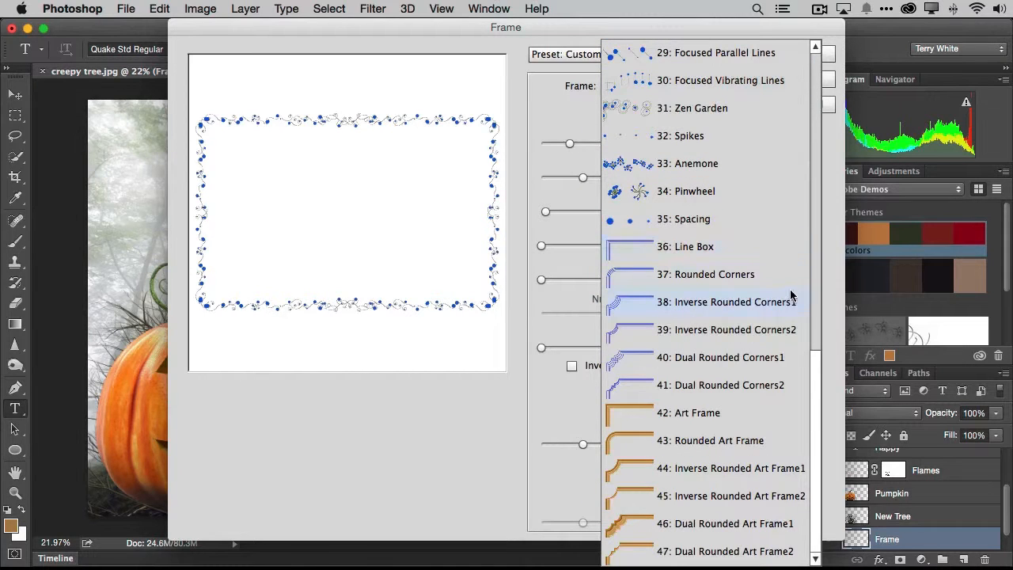
{"action": "left_click", "coordinate": [696, 414]}
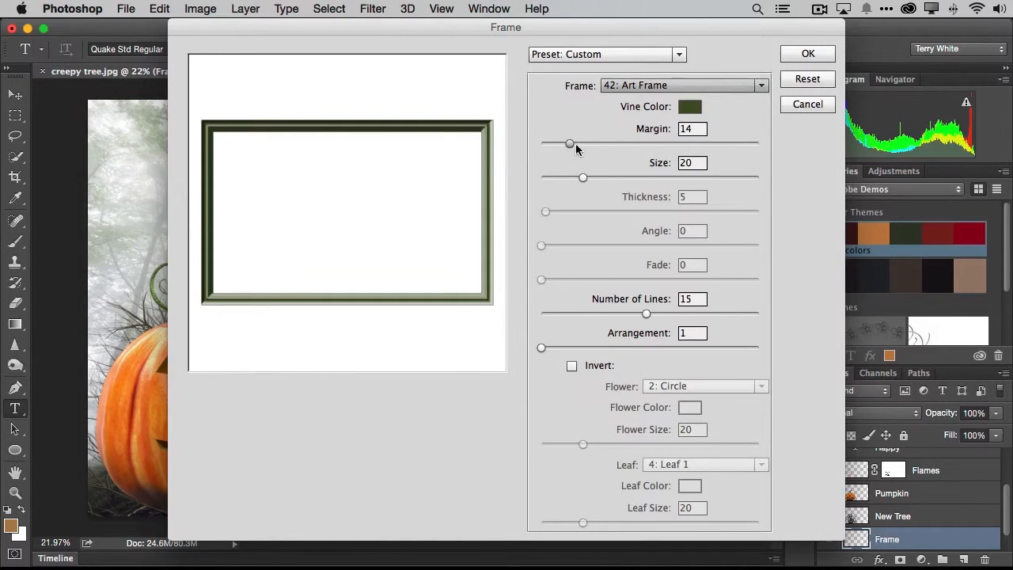
{"action": "left_click_drag", "start_coordinate": [570, 144], "coordinate": [511, 148]}
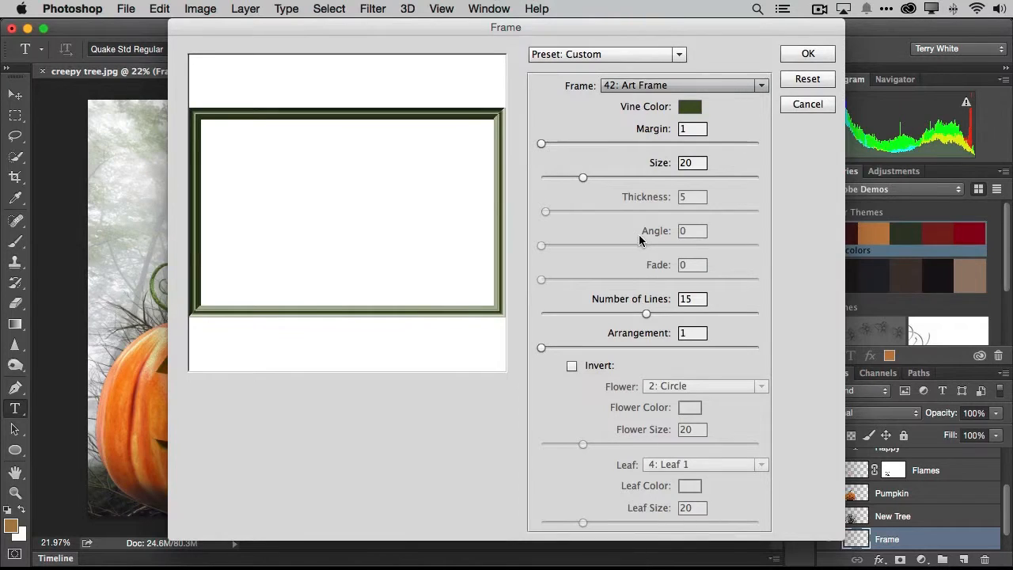
{"action": "left_click_drag", "start_coordinate": [583, 177], "coordinate": [557, 177]}
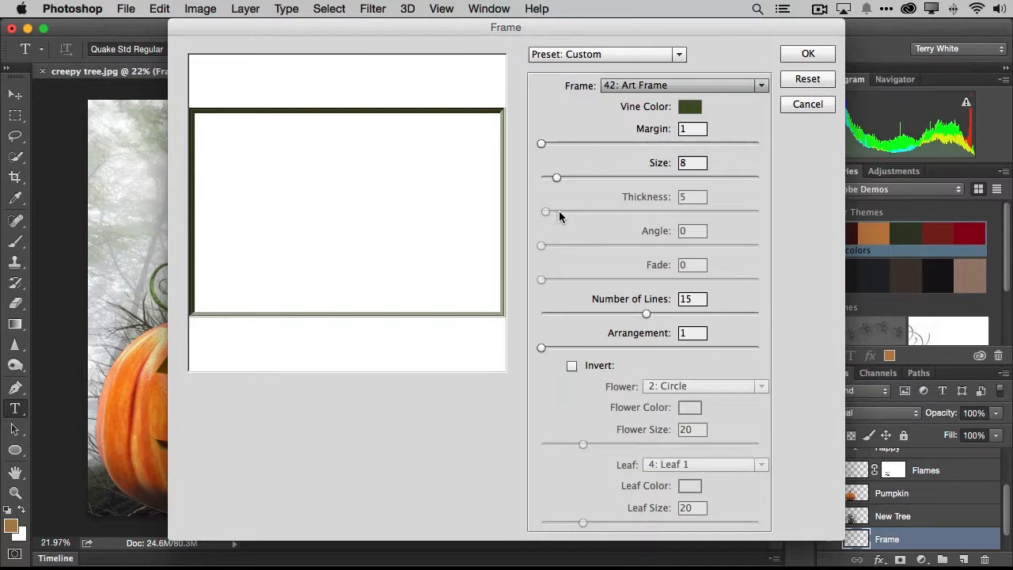
Set the frame's vine color to a bright pumpkin orange and render the picture frame on the Frame layer
{"action": "left_click_drag", "start_coordinate": [599, 30], "coordinate": [657, 30]}
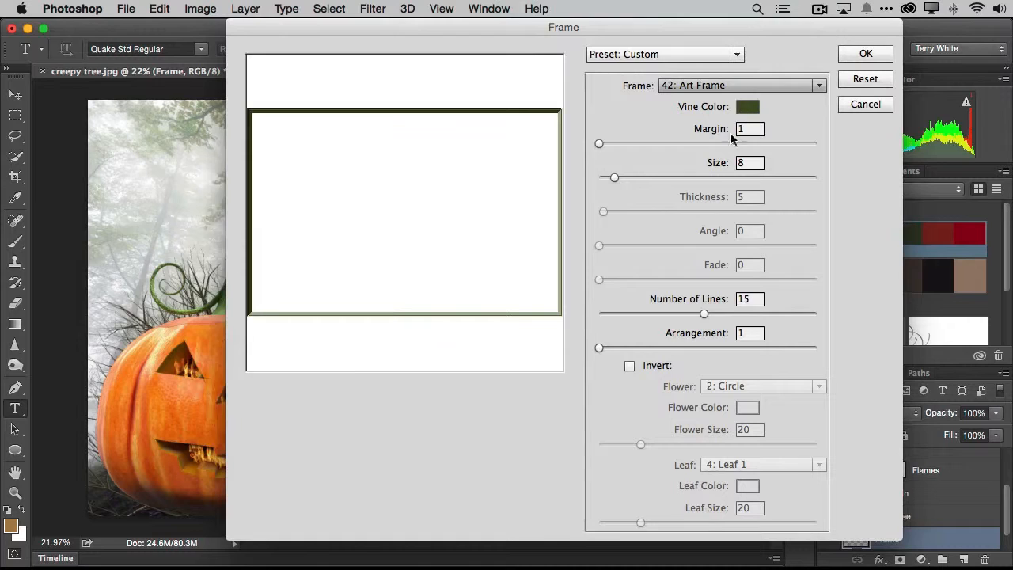
{"action": "left_click", "coordinate": [744, 110]}
{"action": "left_click", "coordinate": [335, 314]}
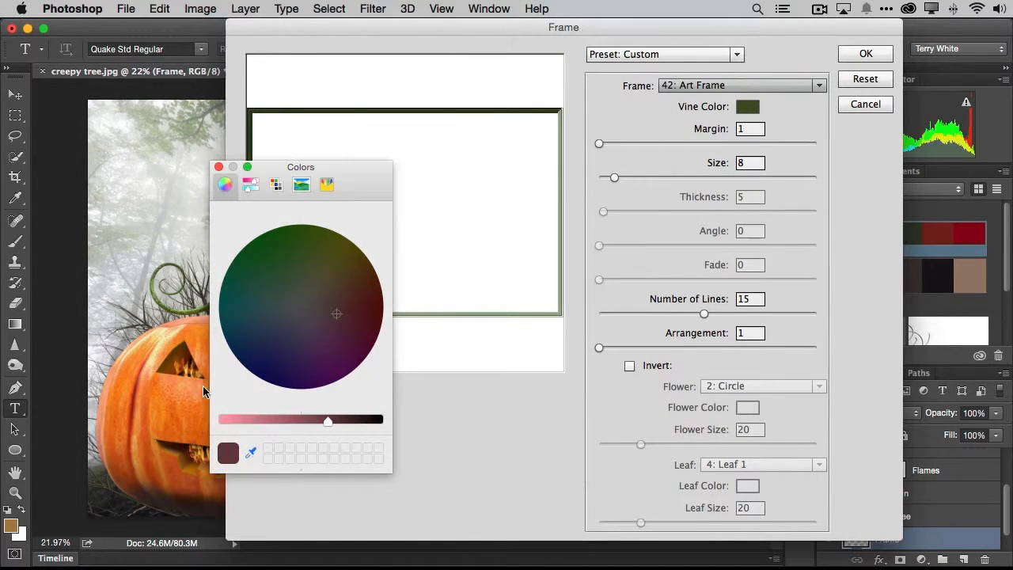
{"action": "left_click", "coordinate": [275, 420]}
{"action": "left_click", "coordinate": [362, 293]}
{"action": "left_click", "coordinate": [356, 288]}
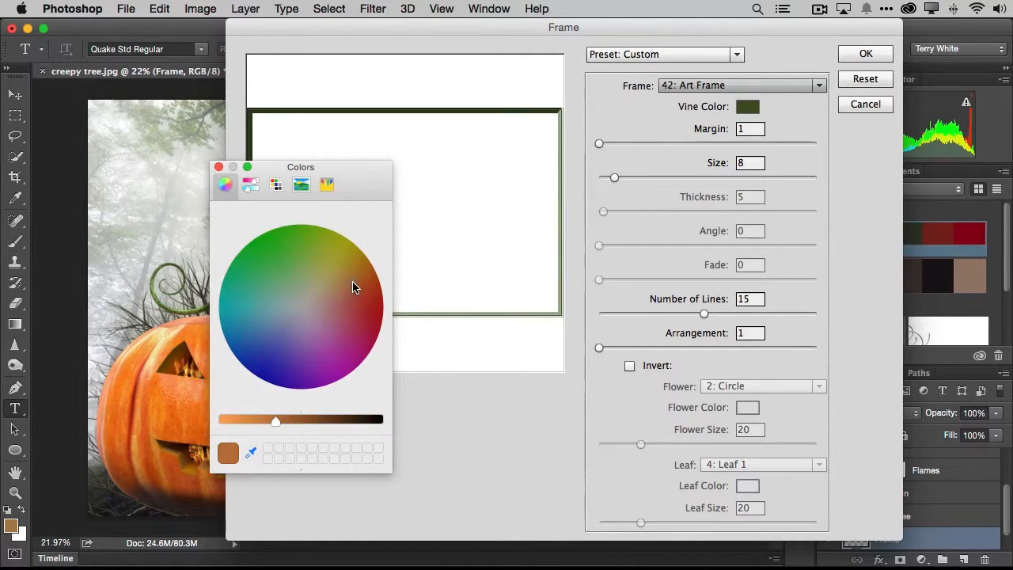
{"action": "left_click_drag", "start_coordinate": [271, 421], "coordinate": [227, 422]}
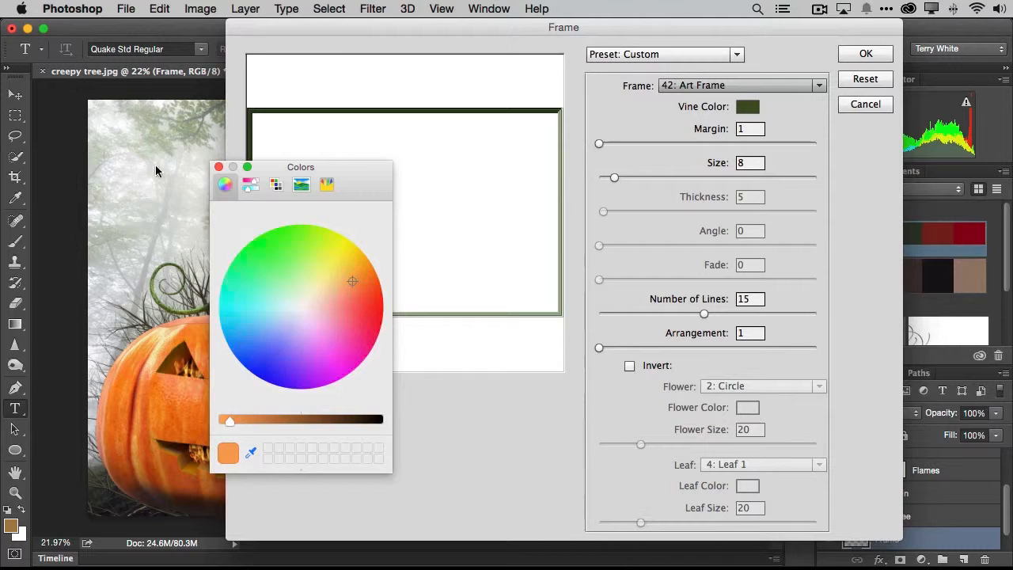
{"action": "left_click", "coordinate": [219, 167]}
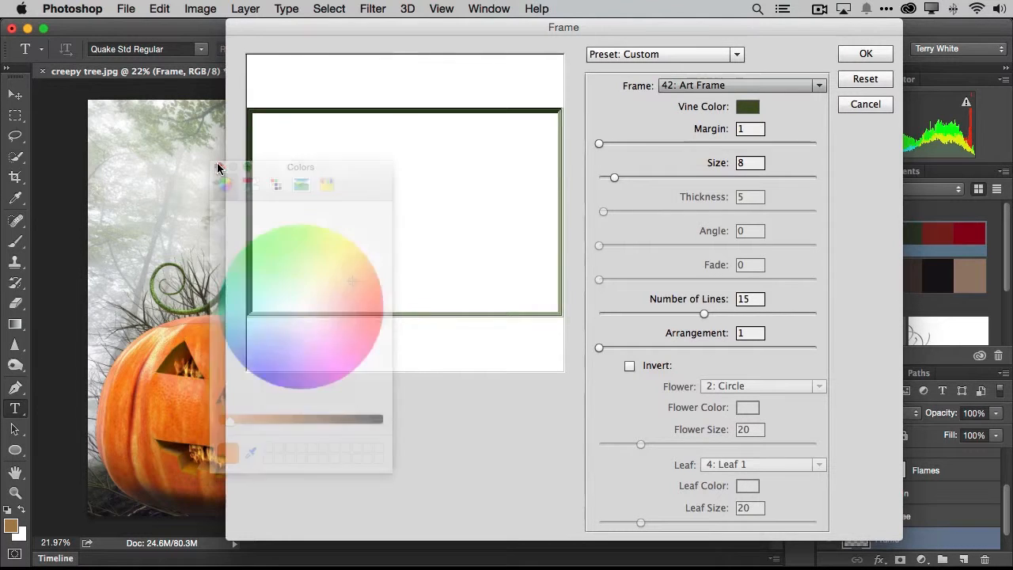
{"action": "left_click", "coordinate": [868, 53]}
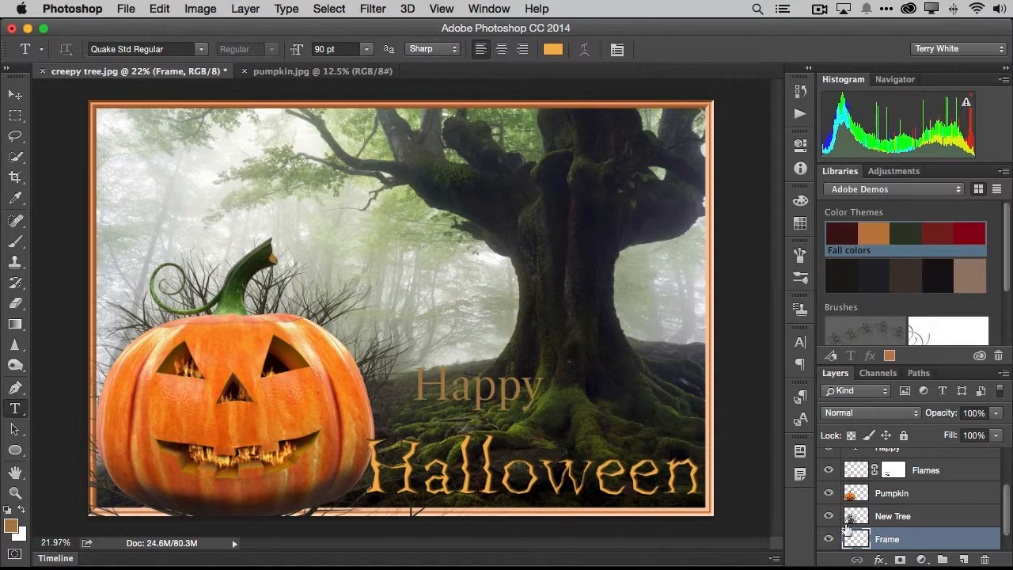
Move the Frame layer directly above the New Tree layer, keeping it beneath the Pumpkin layer
{"action": "left_click_drag", "start_coordinate": [916, 544], "coordinate": [918, 516]}
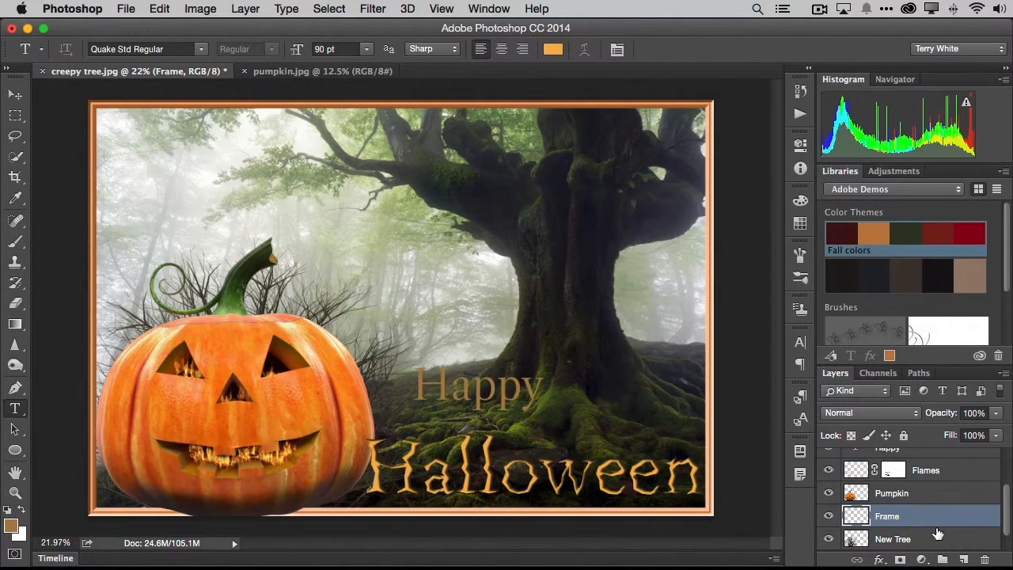